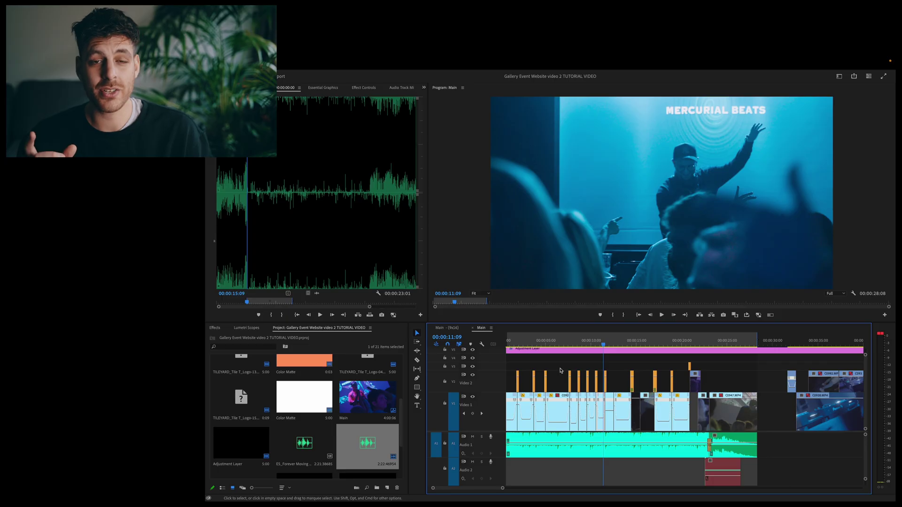
- Review the full Main sequence from its start, including the spare clips placed after the finished edit
scroll(560, 371, left, 2)
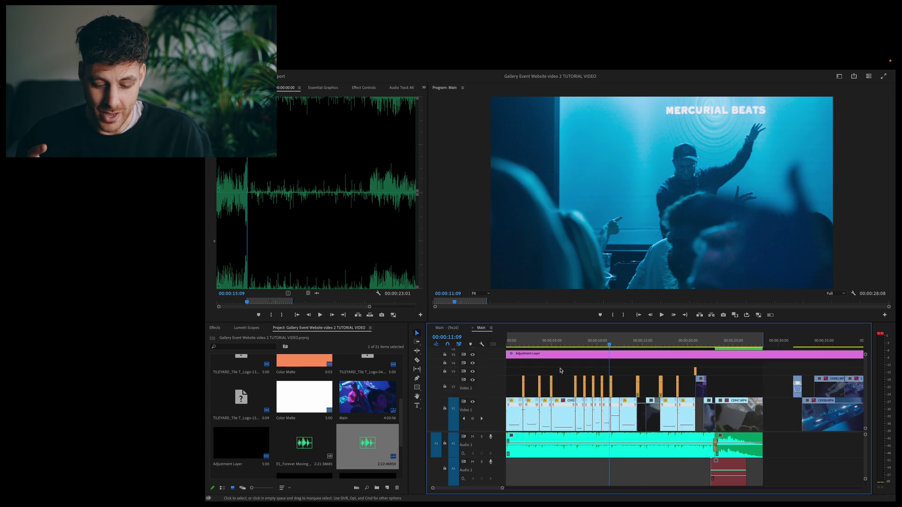
drag(587, 344, 501, 344)
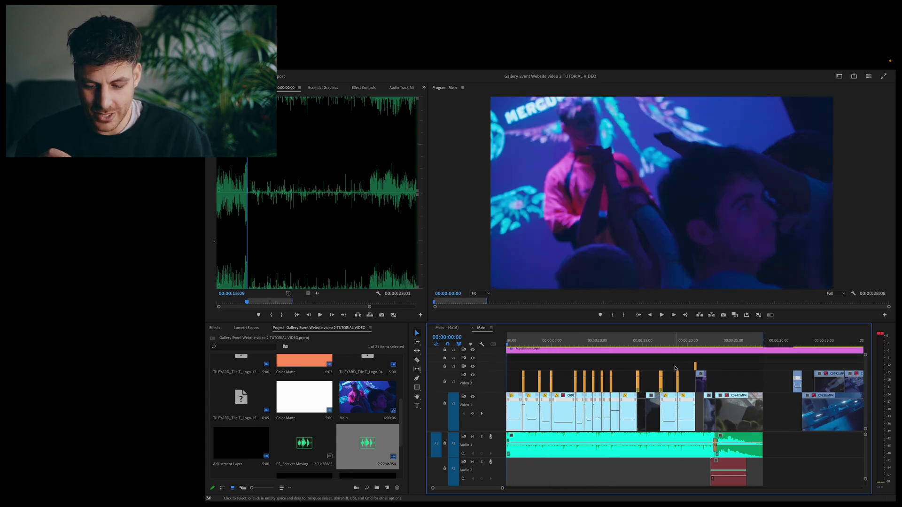
scroll(675, 369, right, 5)
scroll(675, 368, down, 10)
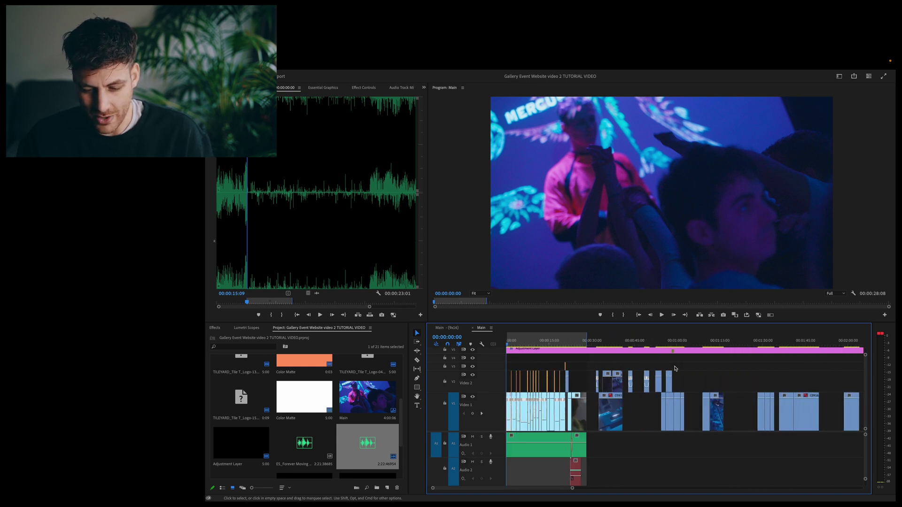
scroll(675, 369, down, 2)
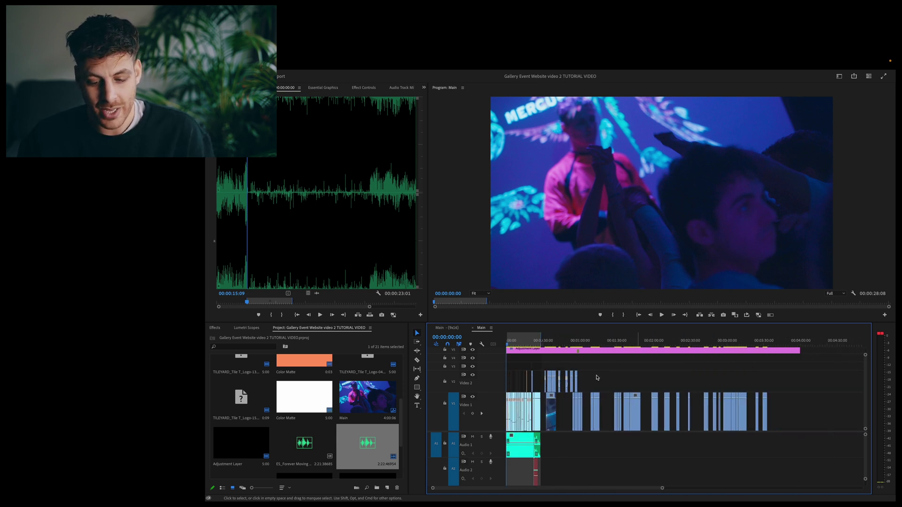
scroll(543, 343, up, 3)
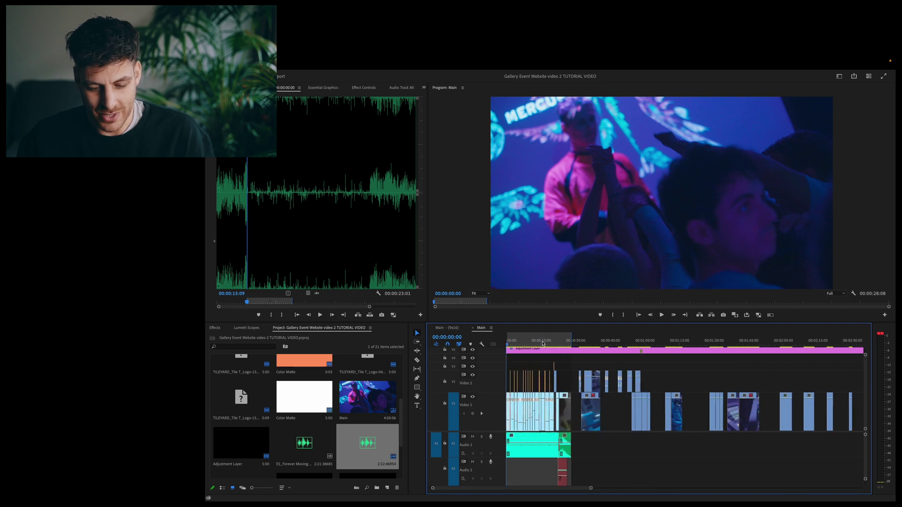
scroll(559, 343, up, 2)
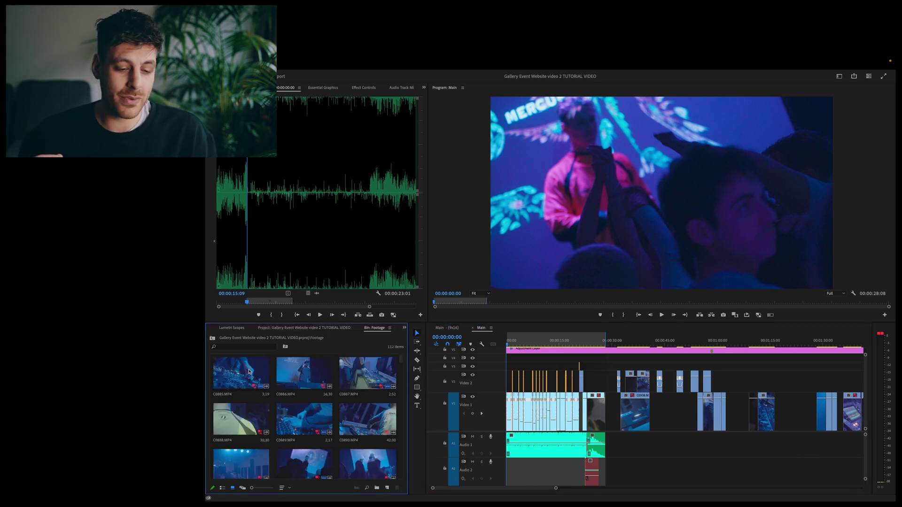
- Open the first clip in the Footage bin as source footage and scrub through it to examine the DJ shots
double_click(249, 373)
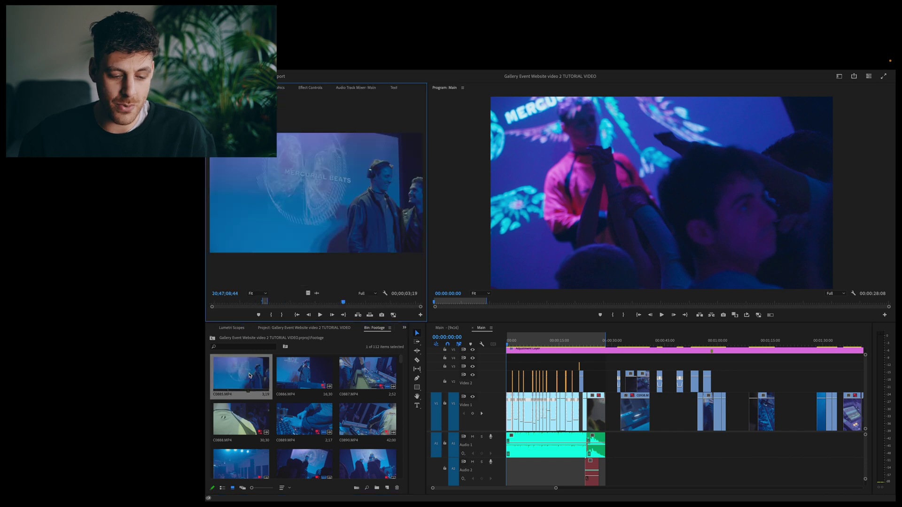
click(226, 304)
drag(227, 305, 294, 315)
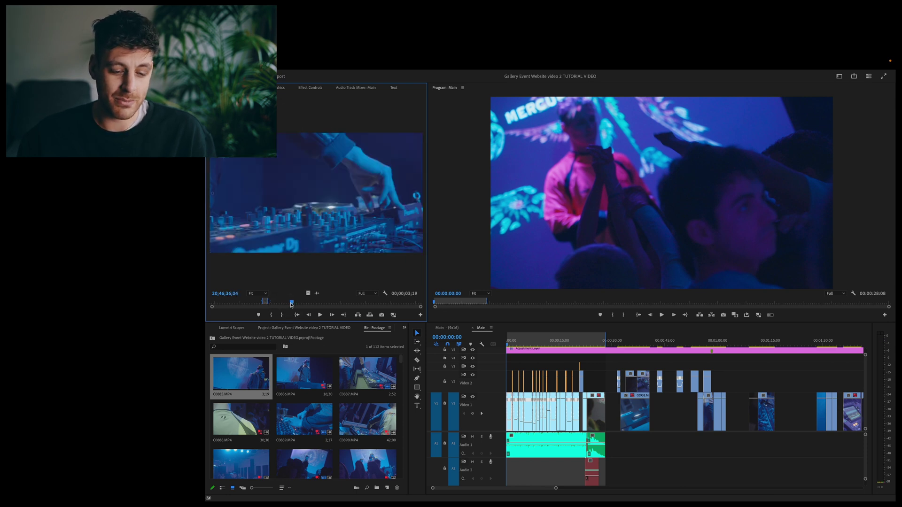
drag(292, 304, 328, 306)
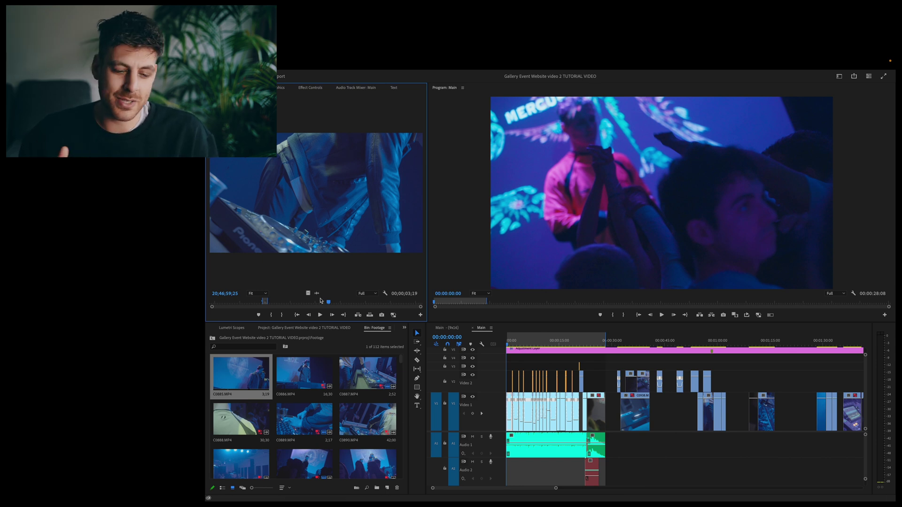
drag(321, 301, 344, 323)
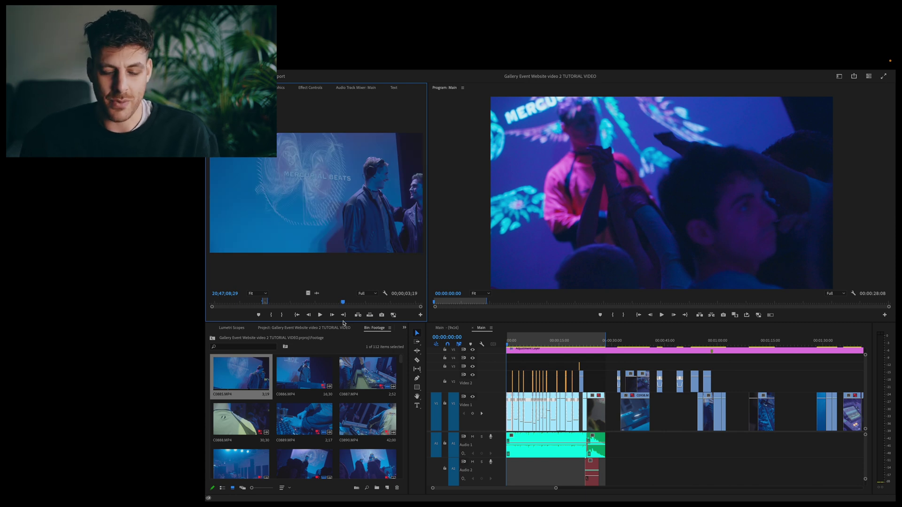
- Skim the spare clips up to about 00:00:49:12, and play the speed-ramped opening of the Main sequence from its start
click(630, 345)
drag(630, 344, 677, 346)
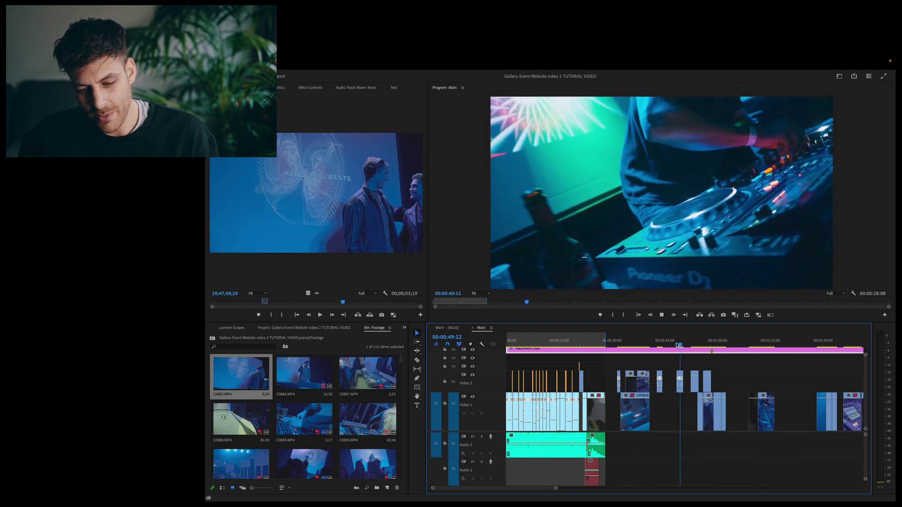
click(677, 345)
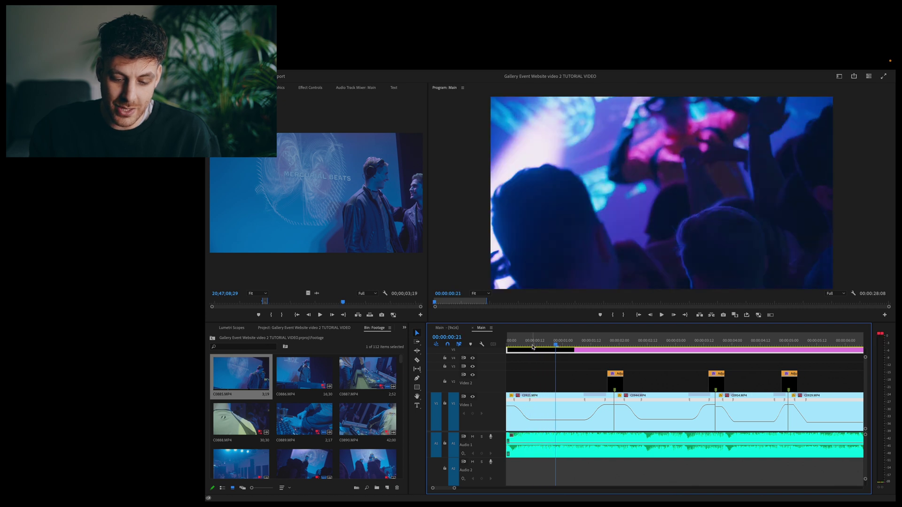
key(Home)
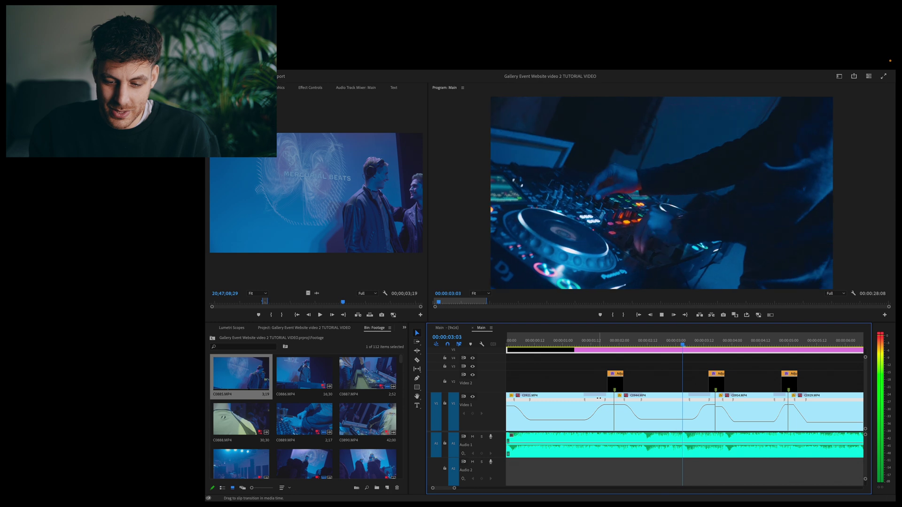
scroll(599, 401, right, 1)
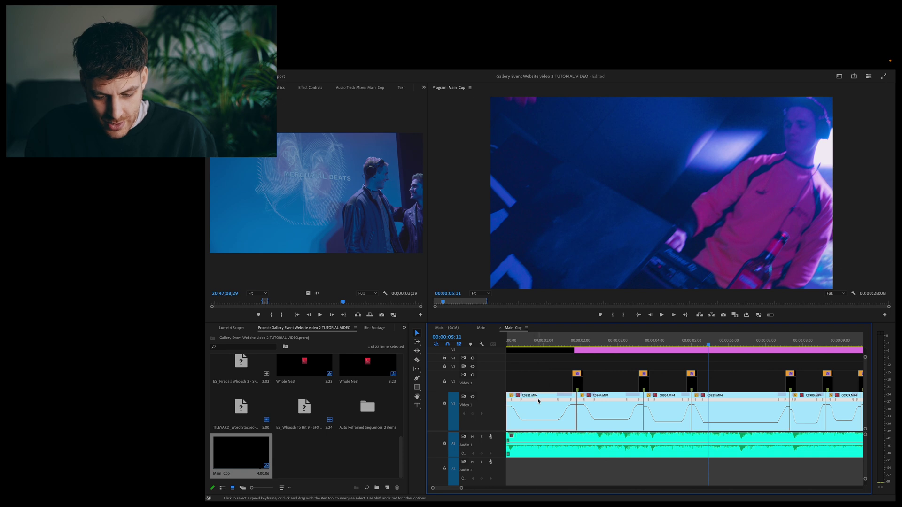
- Shift all clips in the copied sequence about 8 seconds later and locate the first clip's source in the Footage bin
key(a)
drag(538, 401, 833, 400)
scroll(833, 400, down, 1)
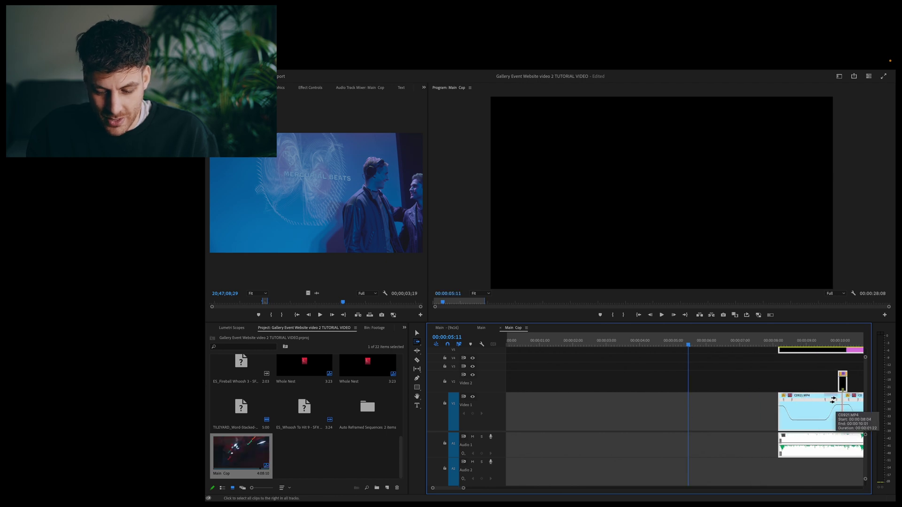
key(v)
click(808, 375)
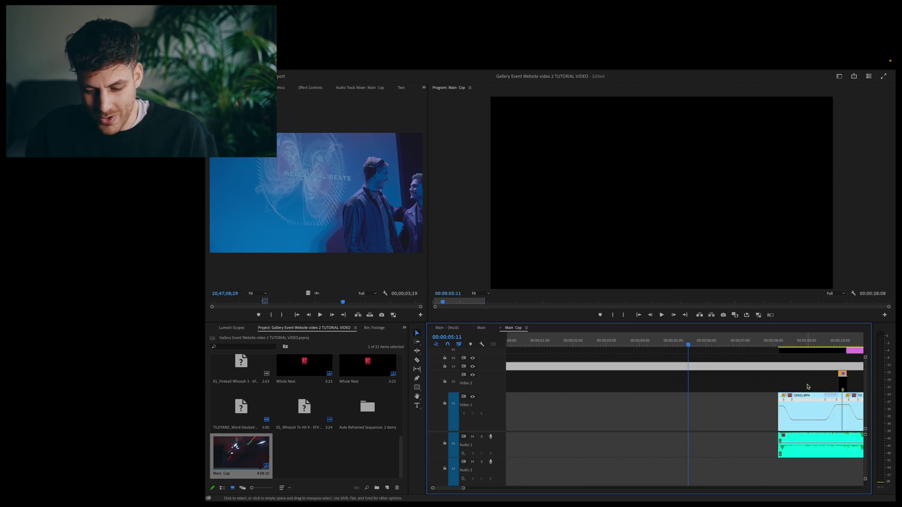
right_click(811, 407)
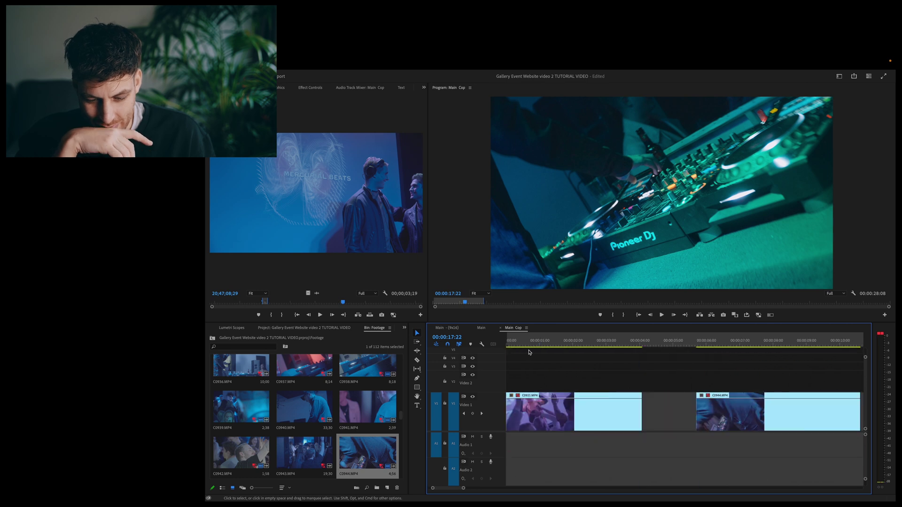
- Play the first raw clip from the sequence start and scrub back to 00:00:02:18 to examine its camera movement
key(Home)
key(space)
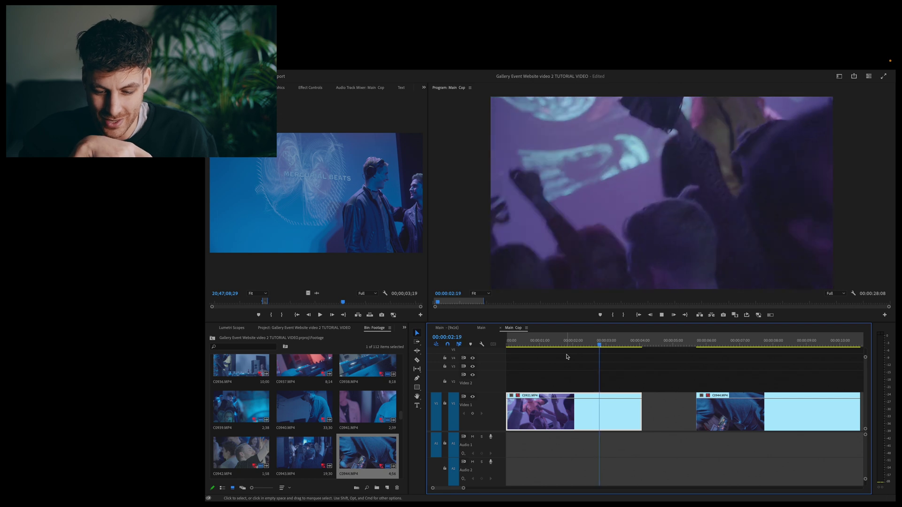
key(space)
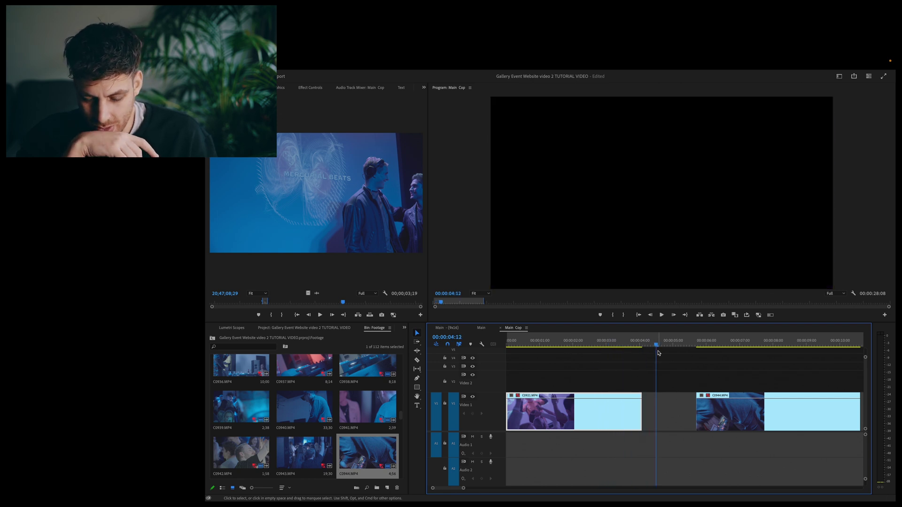
drag(656, 343, 598, 343)
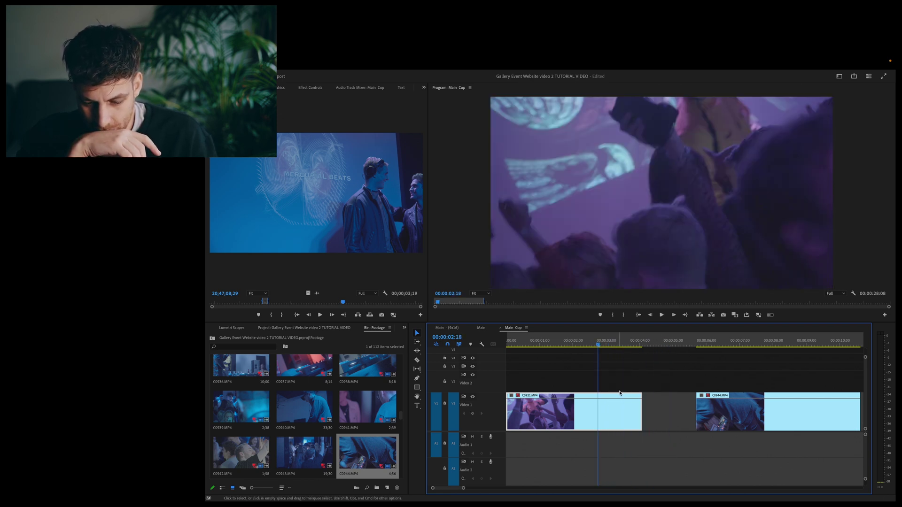
- Extend the end of the first clip on Video 1 to a little past 00:00:05:00
drag(638, 407, 804, 420)
scroll(692, 412, right, 3)
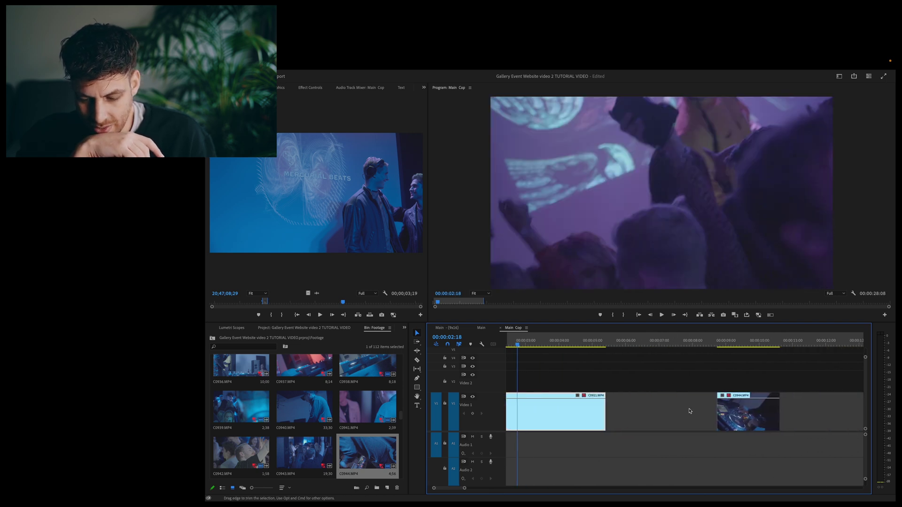
key(minus)
key(minus)
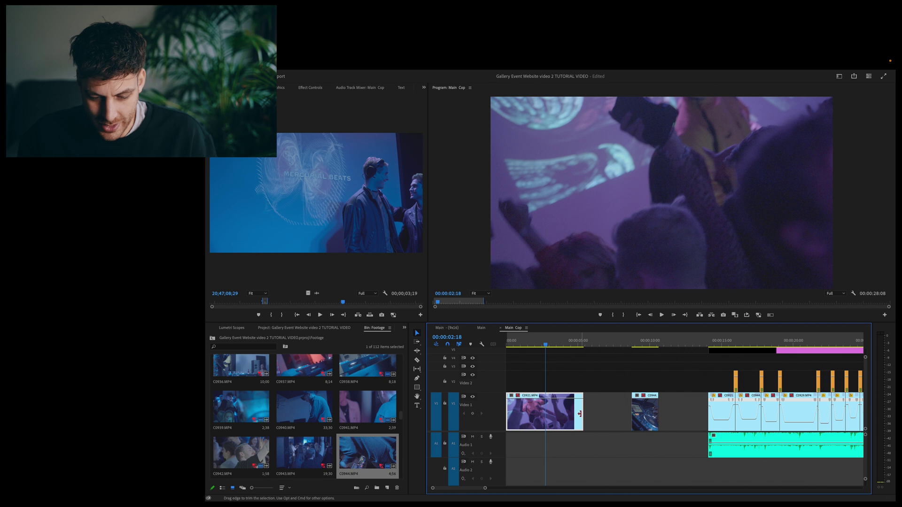
mouse_move(583, 413)
mouse_down()
mouse_move(618, 415)
mouse_move(584, 417)
mouse_up()
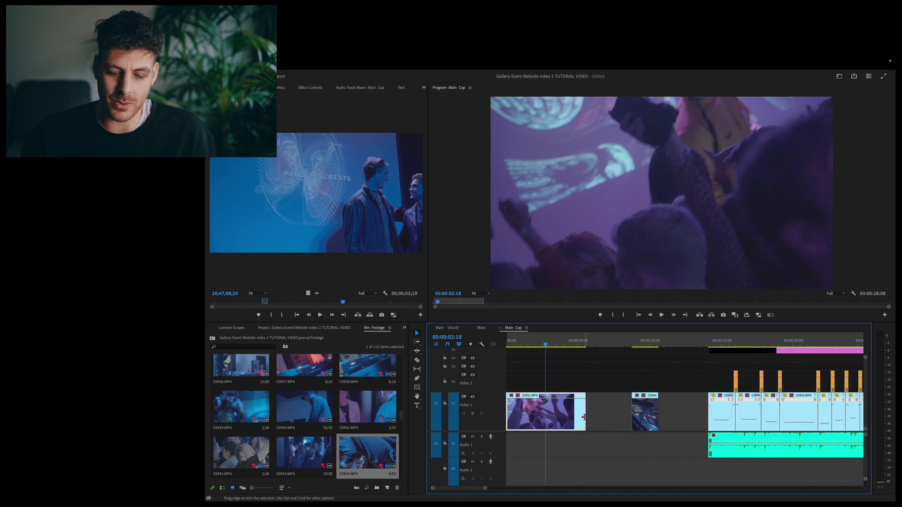
- Display the Time Remapping speed line on the first clip in the timeline
drag(560, 346, 583, 346)
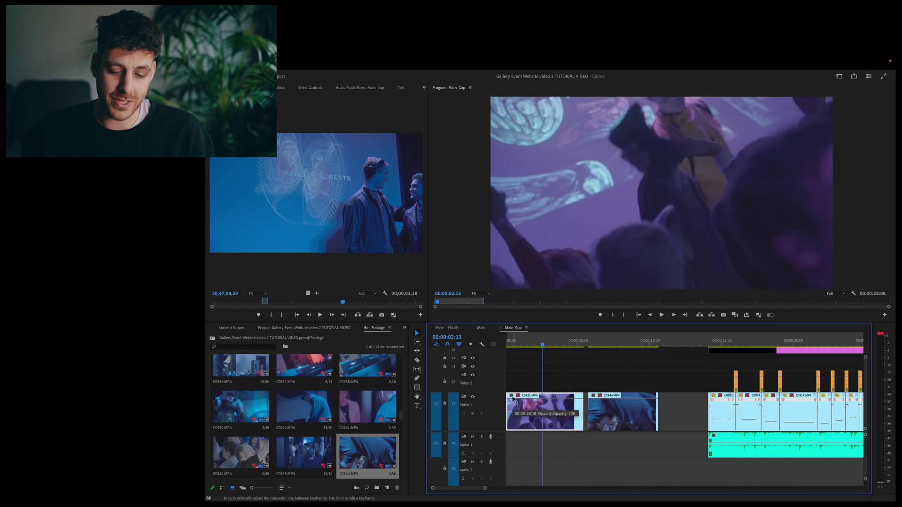
click(512, 398)
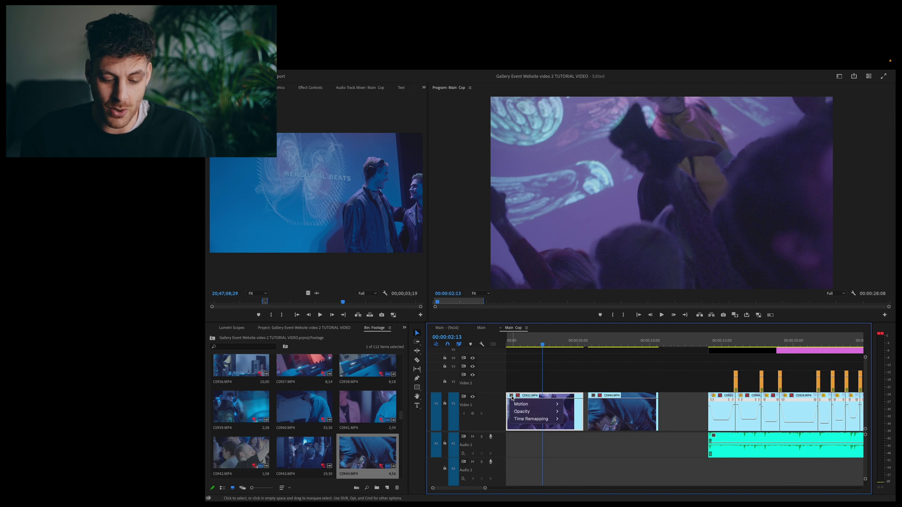
mouse_move(540, 423)
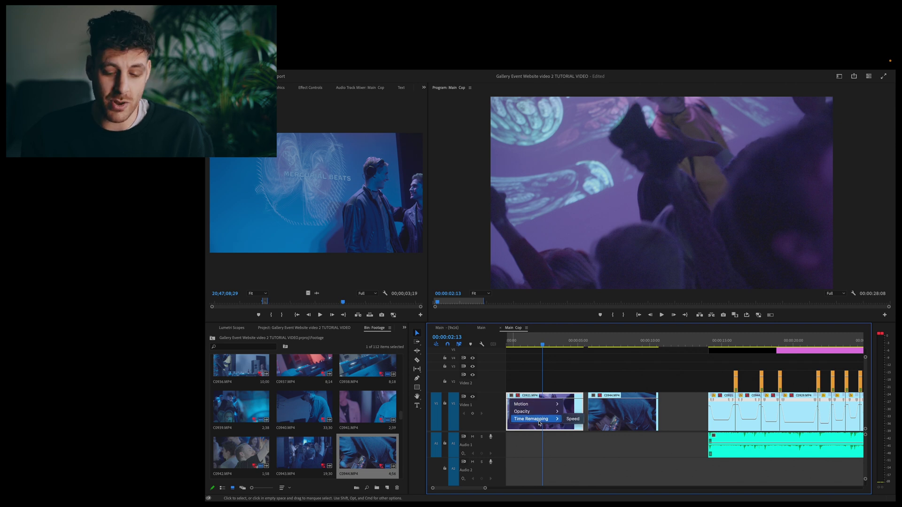
click(571, 420)
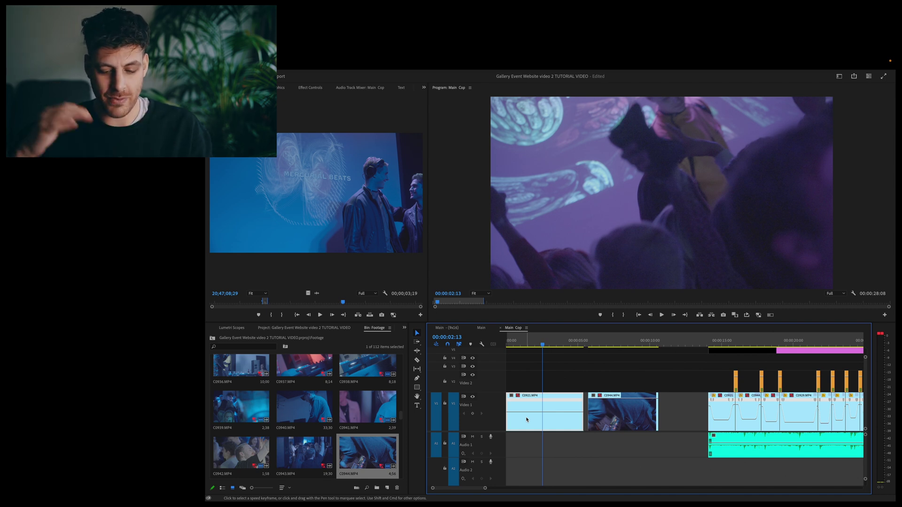
- Add a speed keyframe to the first clip at 00:00:03:23 with the Pen tool
drag(544, 345, 563, 347)
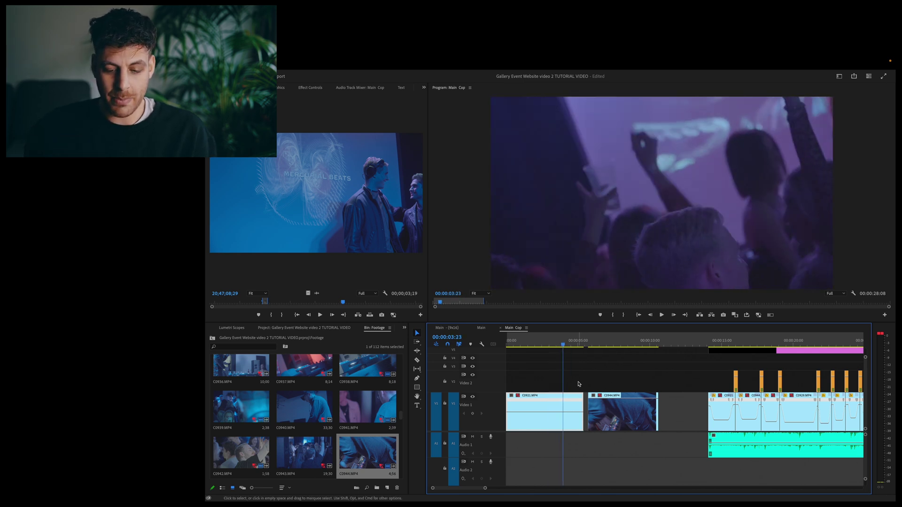
click(417, 378)
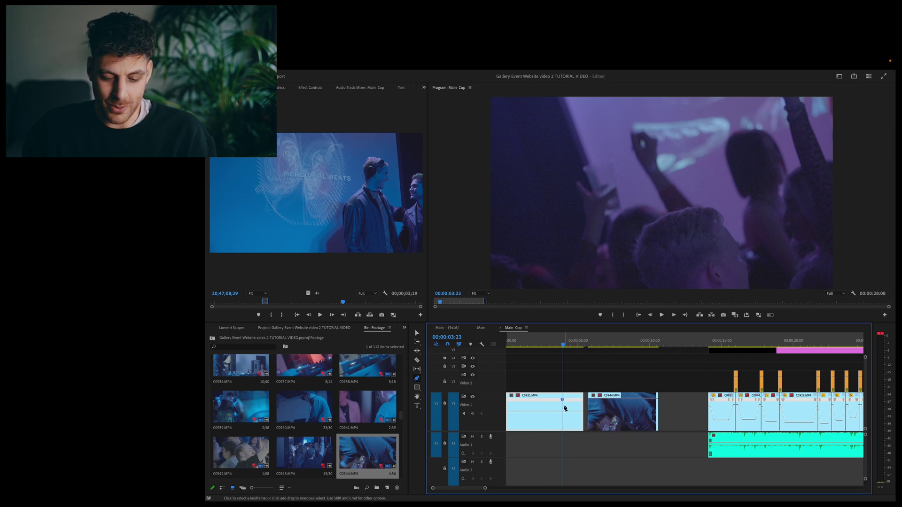
key(v)
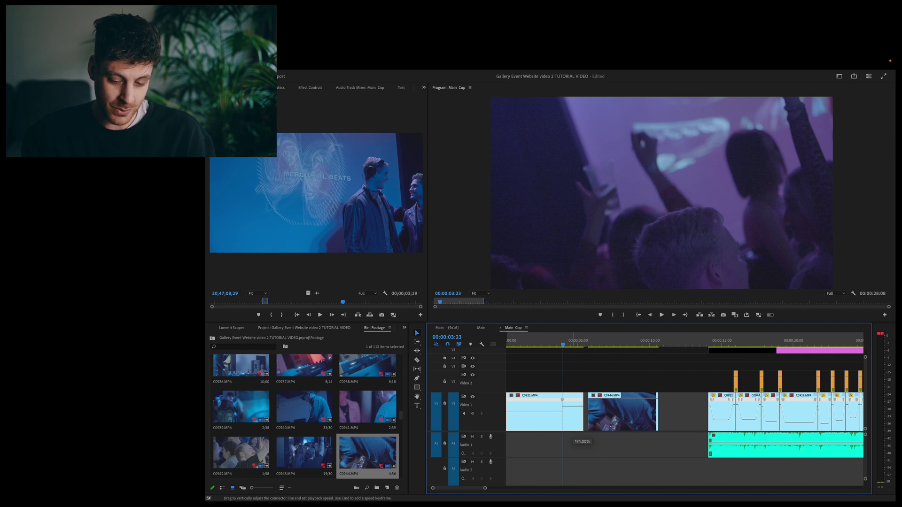
- Raise the playback speed of the first clip's section after the speed keyframe, using the finished ramped clips as reference
drag(574, 405, 573, 405)
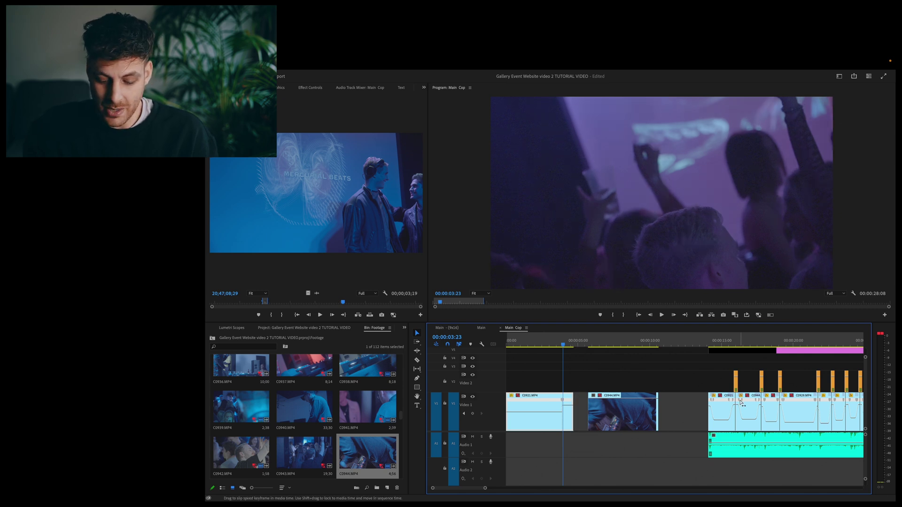
scroll(741, 403, up, 10)
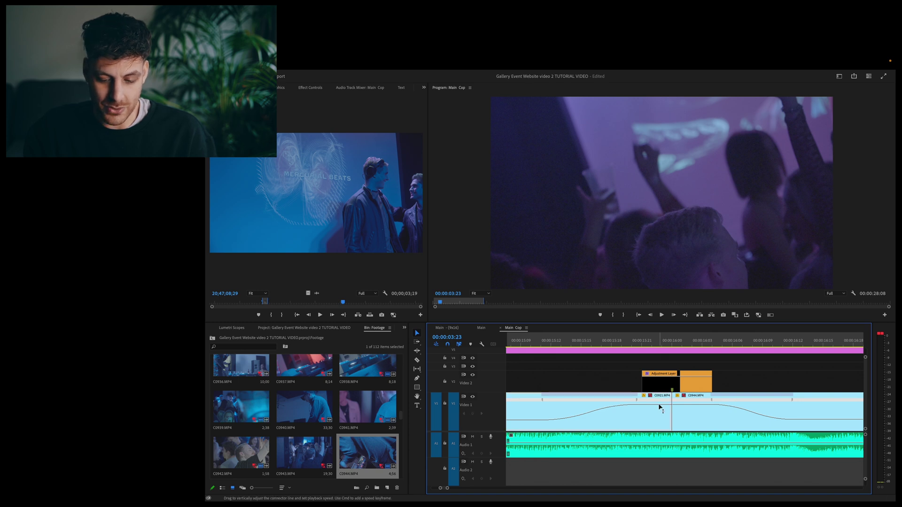
scroll(659, 408, down, 10)
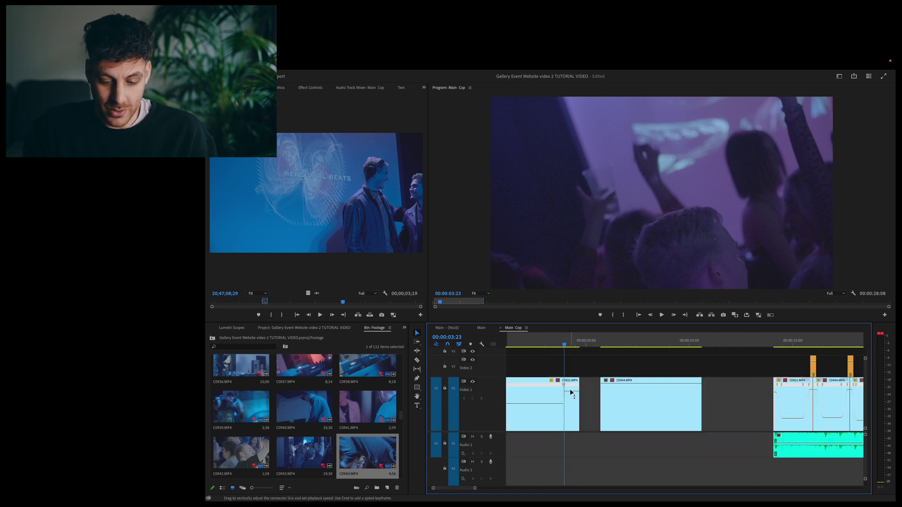
drag(572, 389, 563, 419)
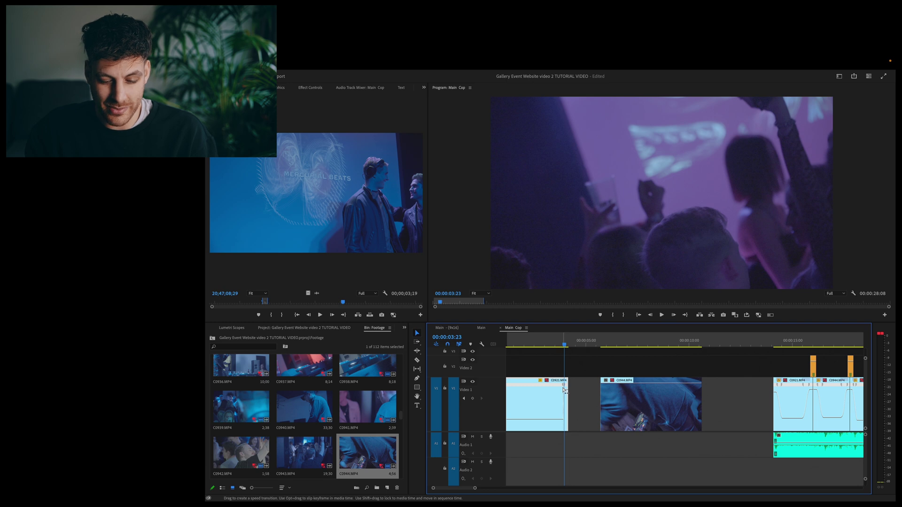
- Split the first clip's speed keyframe into a gradual ramp ending near 00:00:03:17 and smooth the ramp into a curve
key(equal)
key(equal)
key(equal)
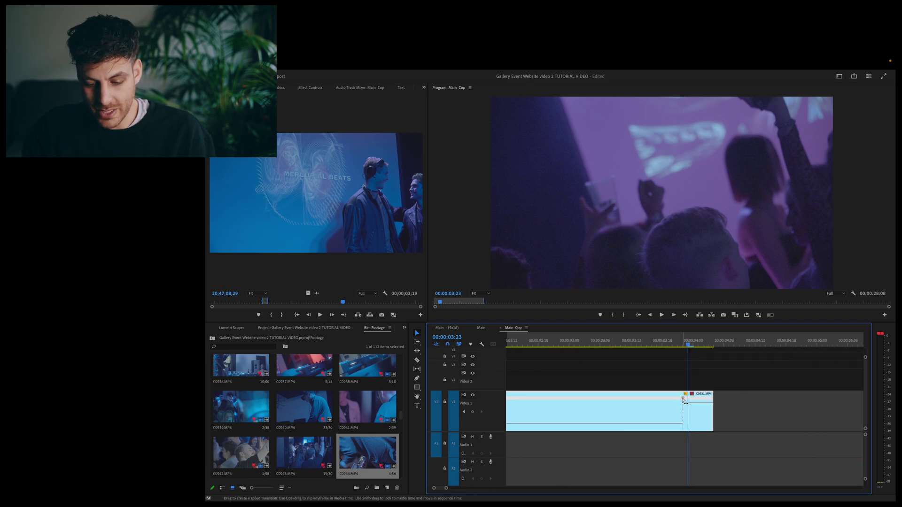
drag(683, 400, 651, 398)
click(594, 346)
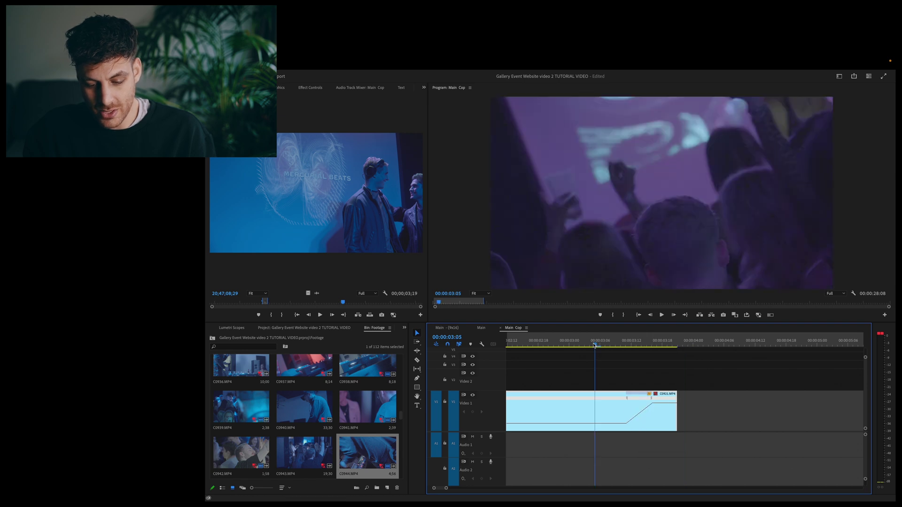
drag(595, 345, 655, 352)
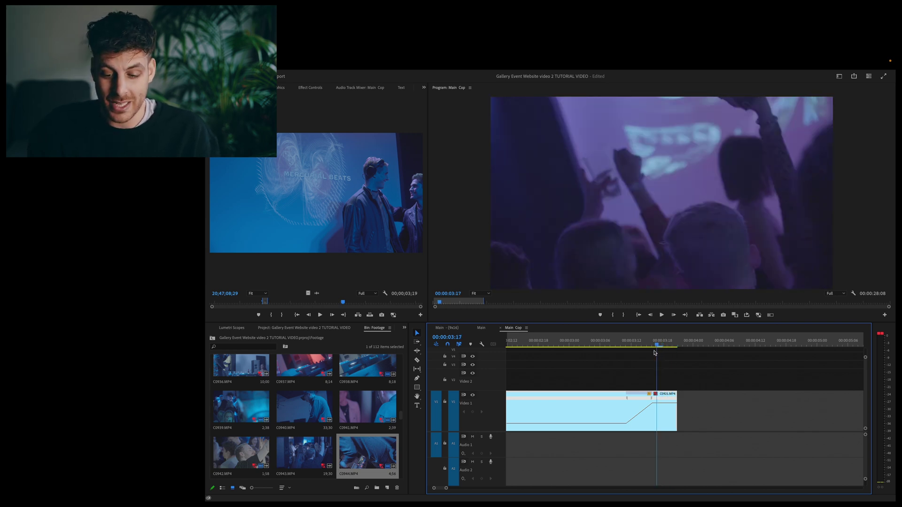
click(653, 400)
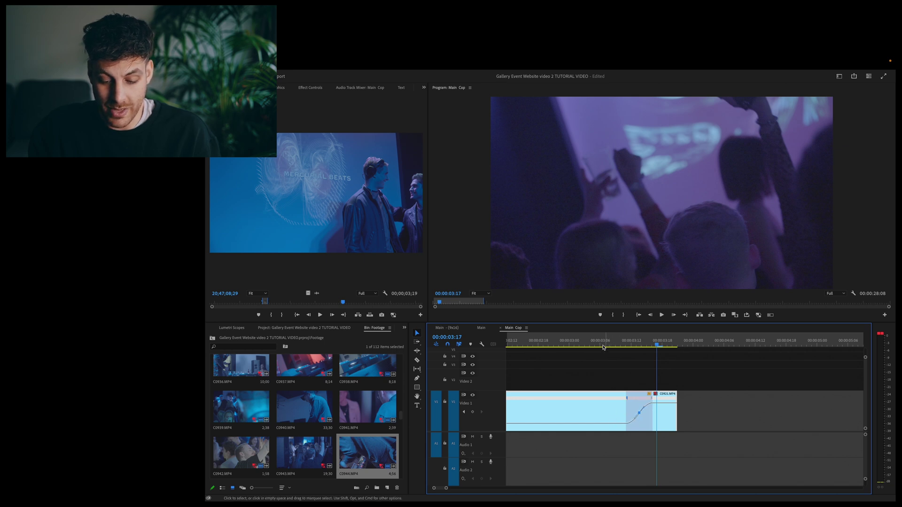
drag(604, 346, 547, 346)
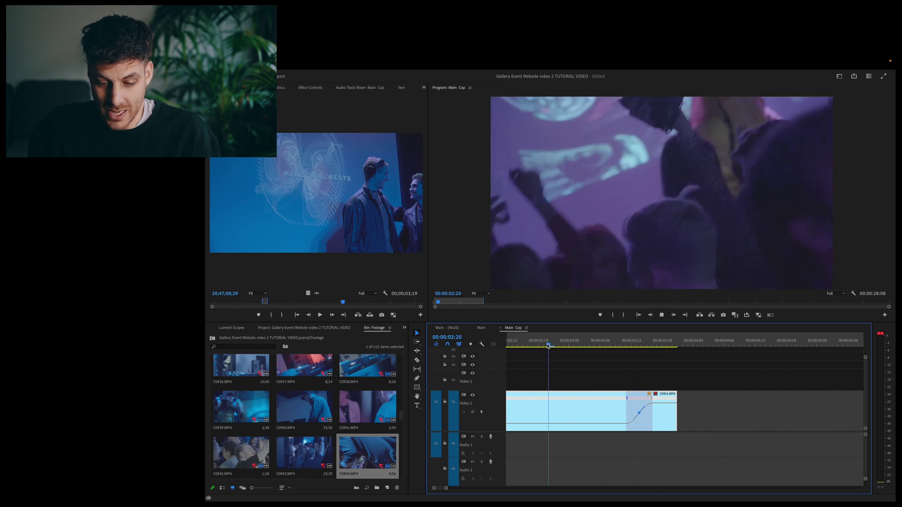
- Raise the playback speed of the first clip's section before the smoothed ramp
drag(575, 426, 576, 429)
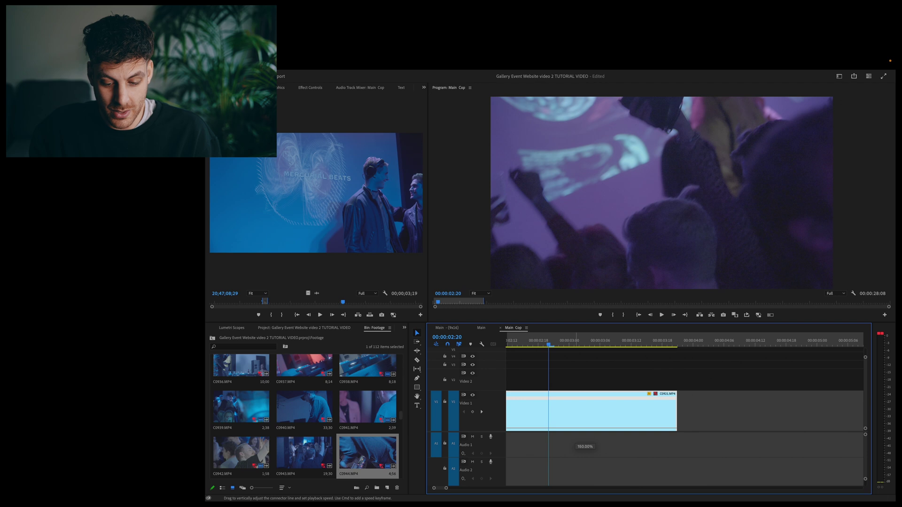
drag(576, 428, 576, 407)
scroll(576, 408, left, 3)
scroll(576, 408, up, 5)
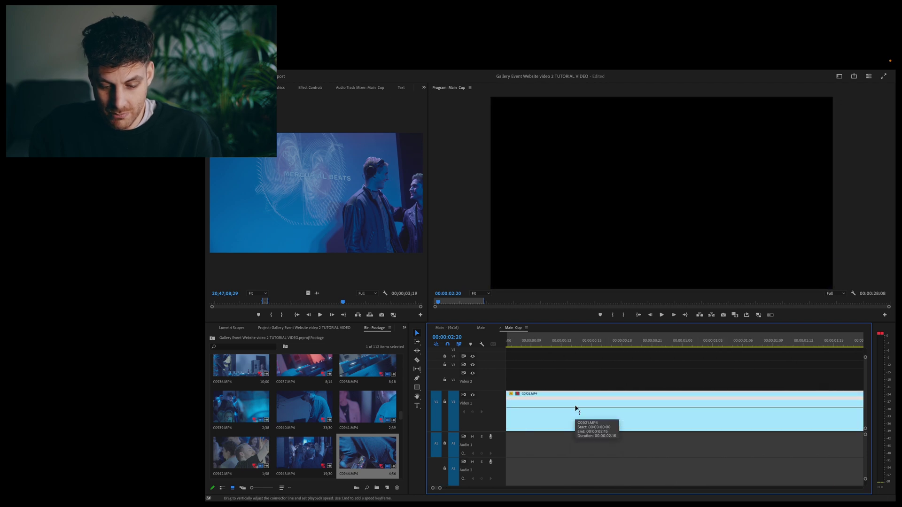
scroll(576, 408, down, 10)
scroll(575, 408, up, 6)
scroll(576, 407, left, 5)
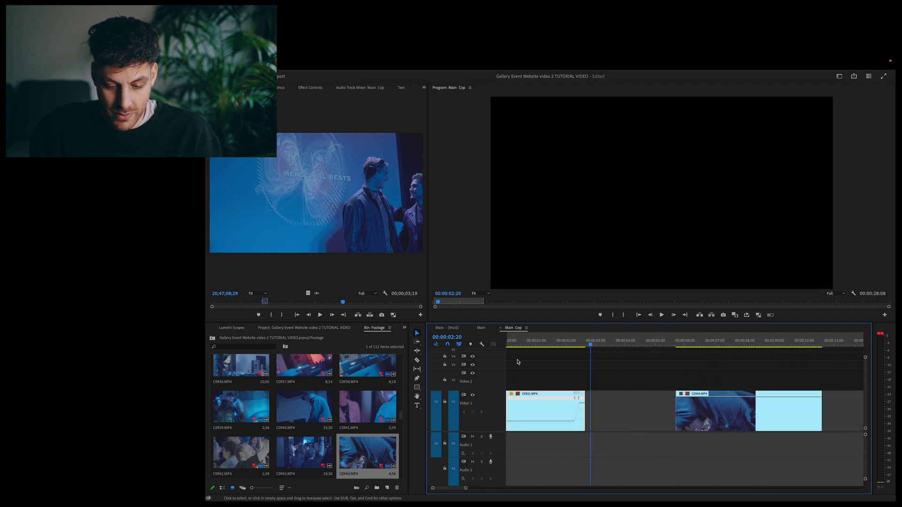
- Play back the end of the first clip and lengthen its closing speed ramp by moving the starting keyframe earlier
click(541, 338)
key(space)
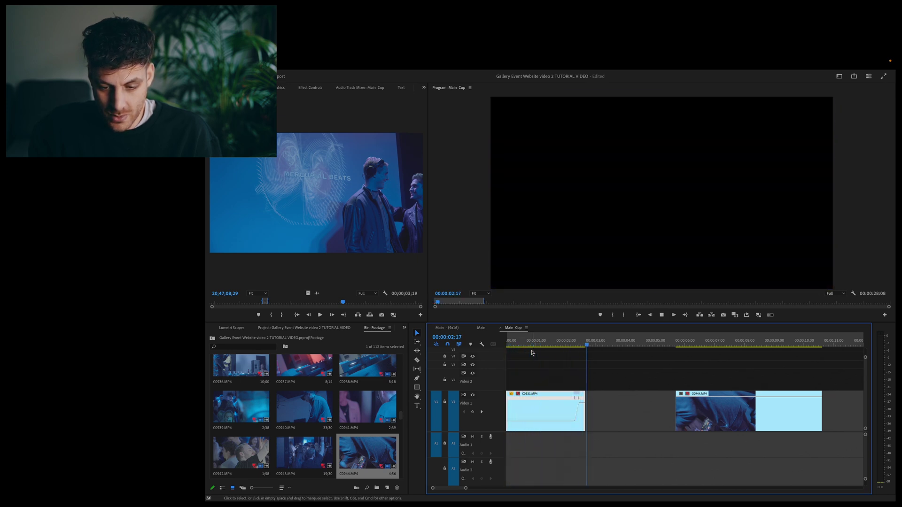
key(space)
click(561, 345)
key(space)
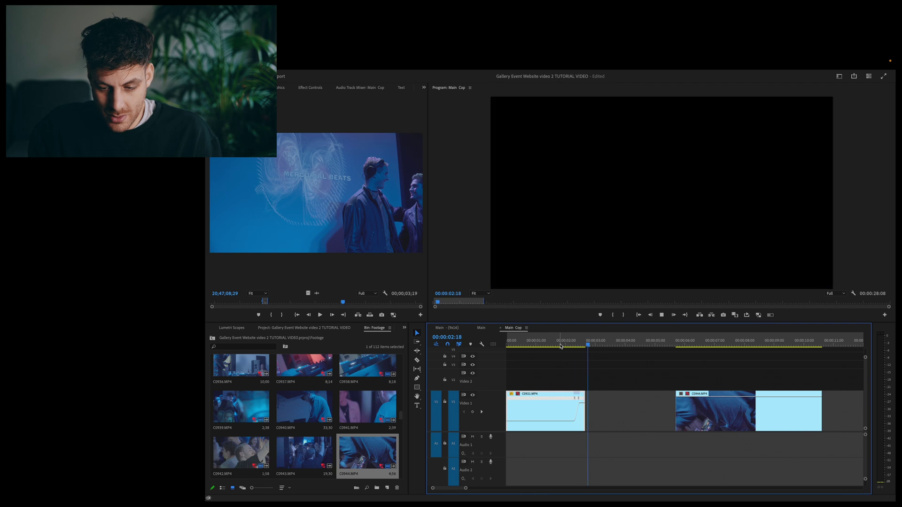
click(568, 345)
drag(574, 398, 562, 399)
click(549, 344)
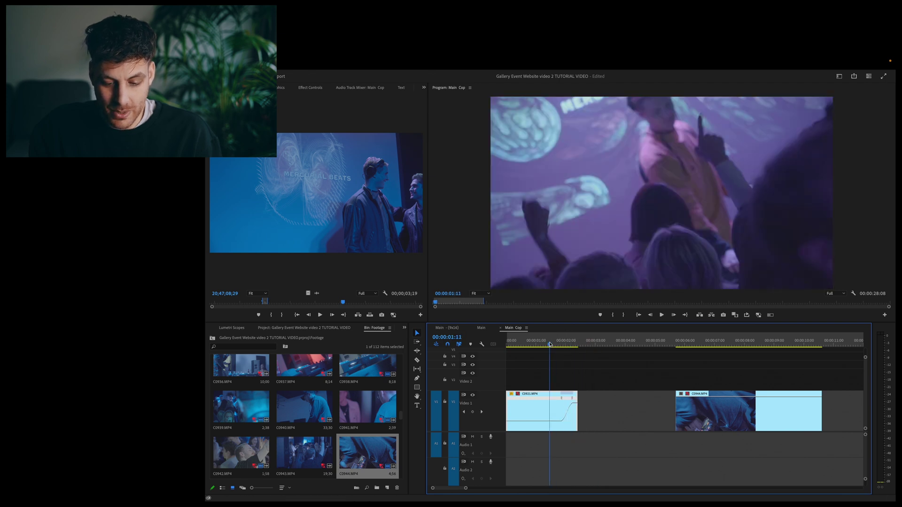
- Create a smoothed fast-to-slow ramp at the start of the first clip from a new speed keyframe at 00:00:00:11
click(520, 344)
key(p)
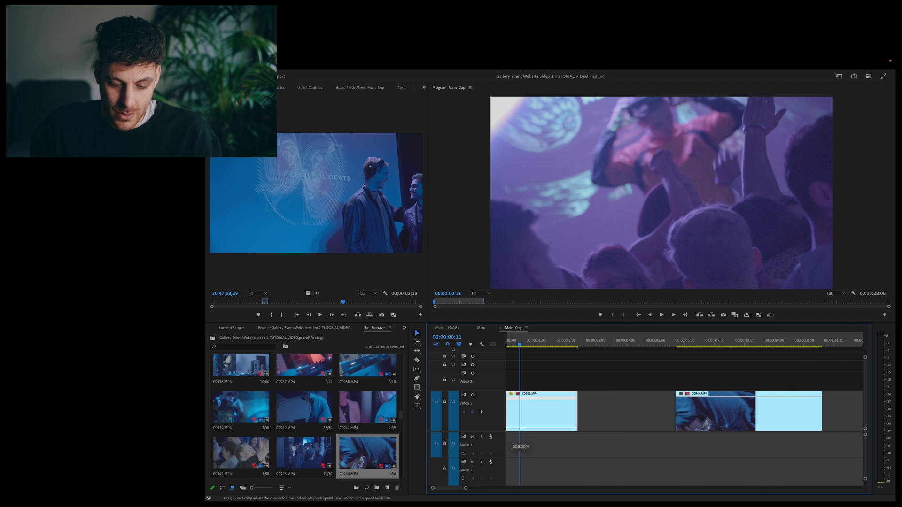
drag(512, 413, 525, 398)
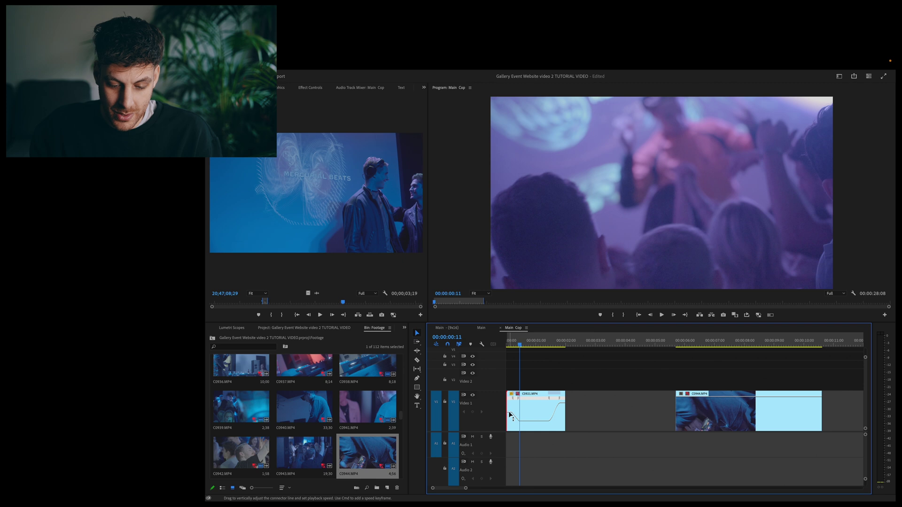
drag(516, 403, 511, 398)
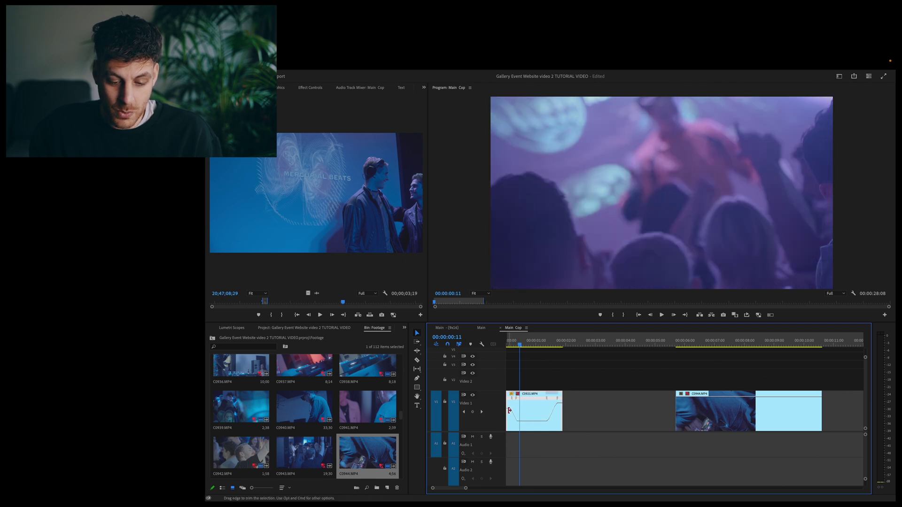
click(512, 406)
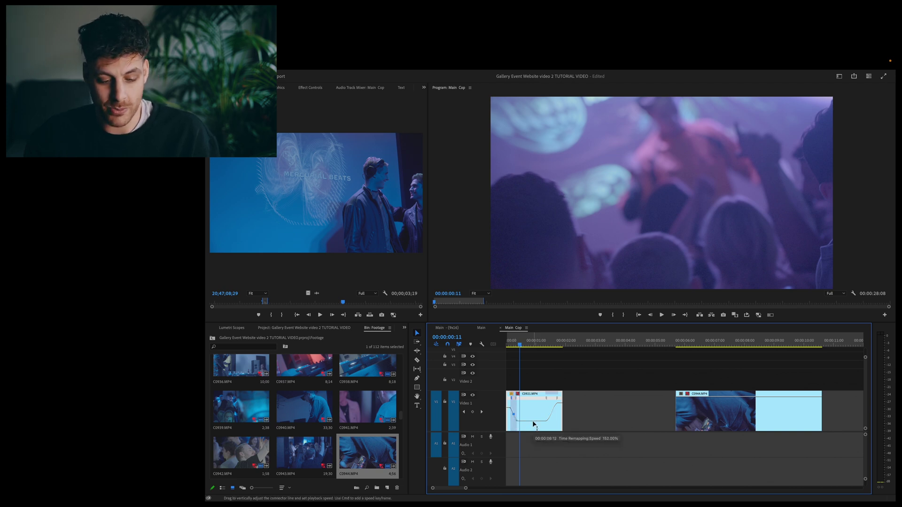
- Set the first clip's middle section to about 183% speed and adjust the end keyframe of the opening ramp
drag(533, 423, 534, 420)
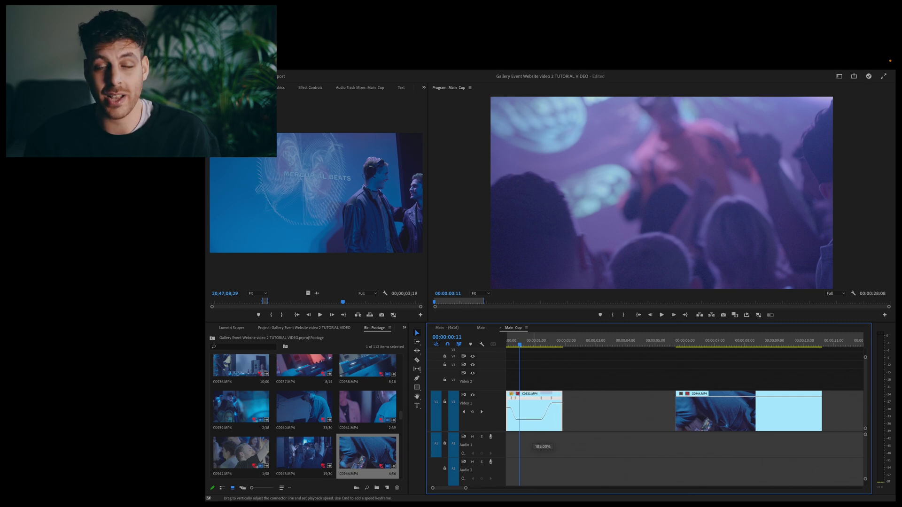
drag(532, 412, 533, 411)
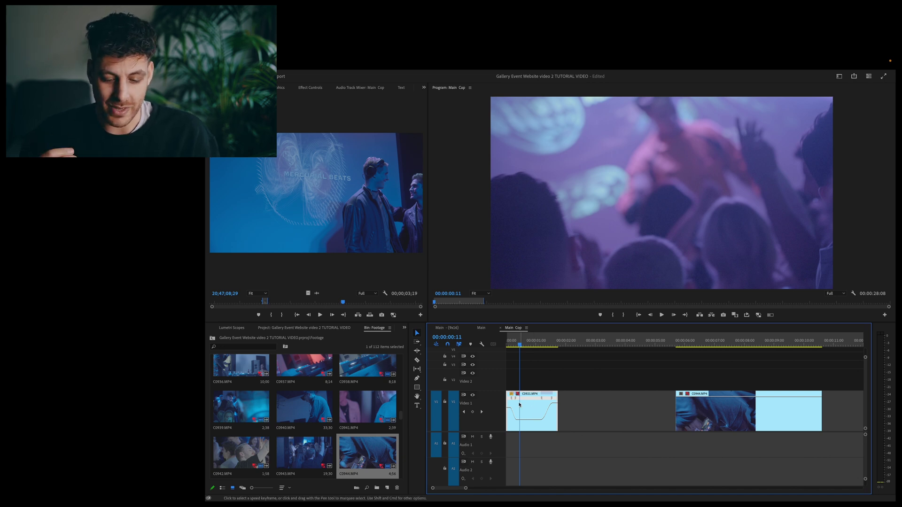
drag(518, 402, 515, 402)
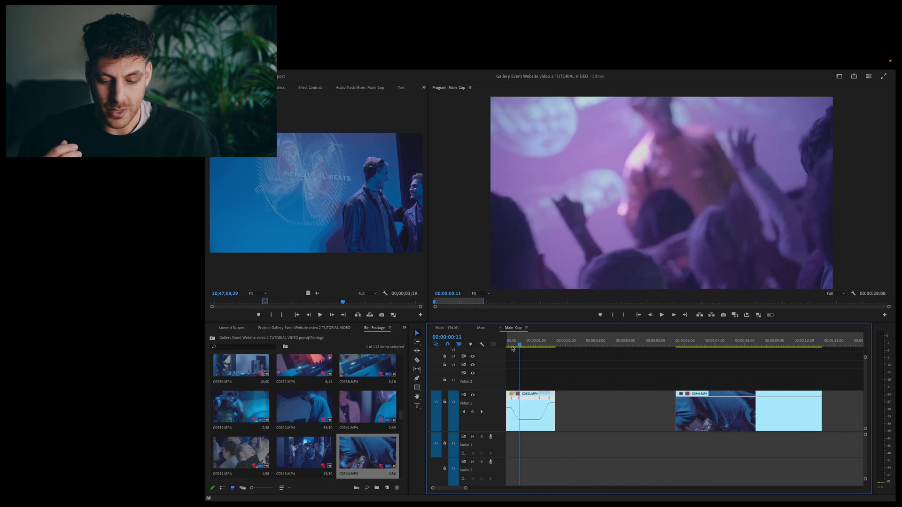
- Play the first clip from the start and shorten its closing ramp by moving the starting keyframe slightly later
key(Home)
key(space)
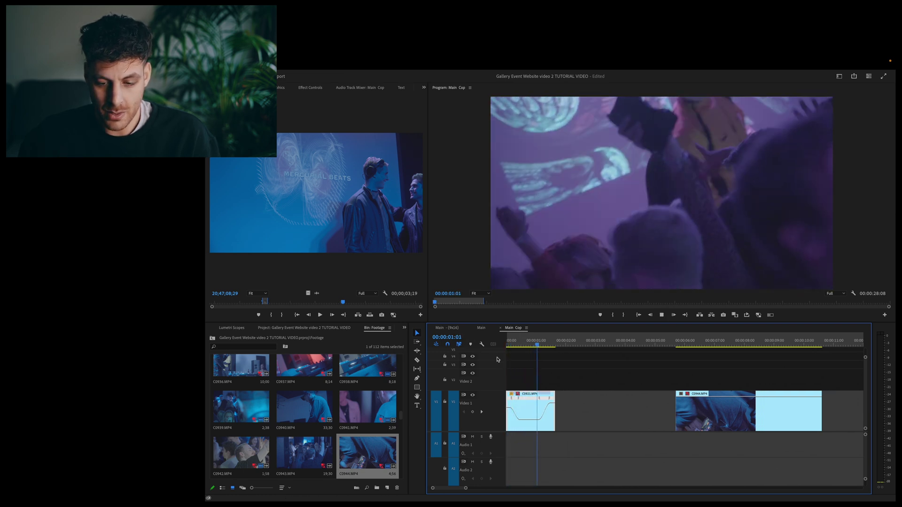
key(space)
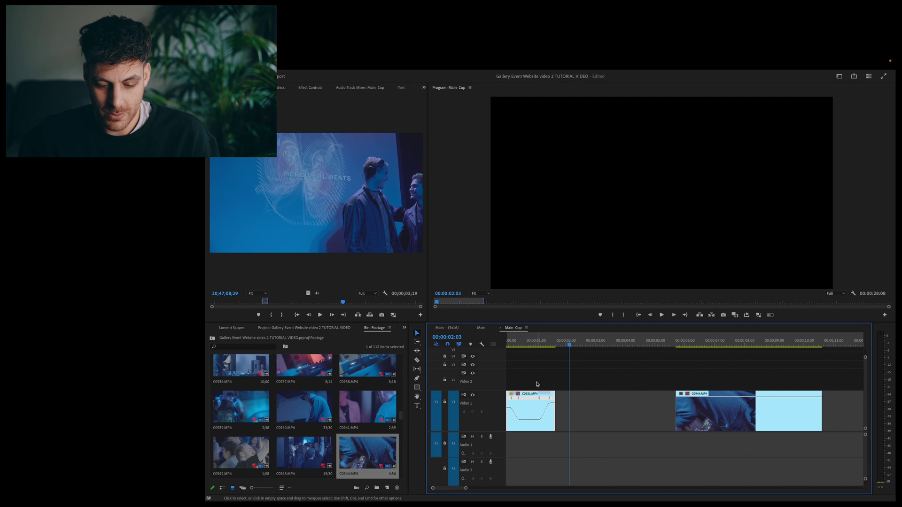
drag(540, 398, 545, 399)
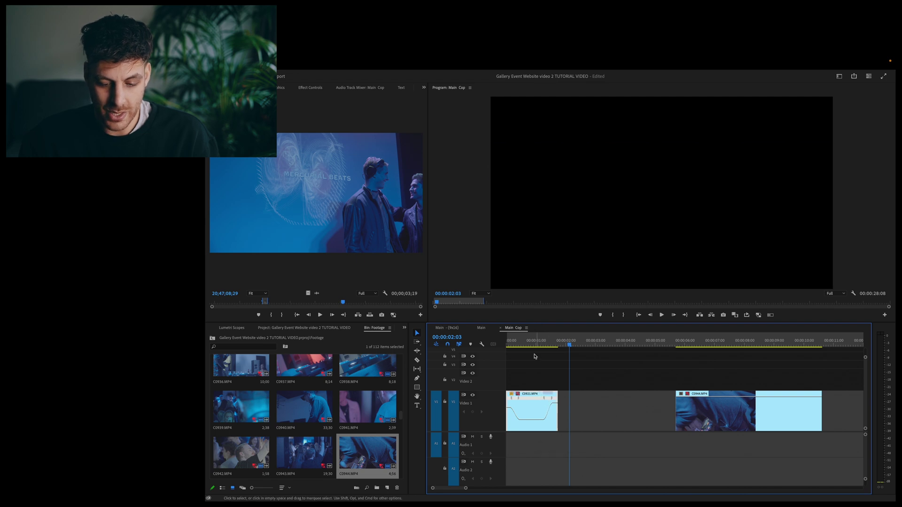
drag(533, 343, 504, 342)
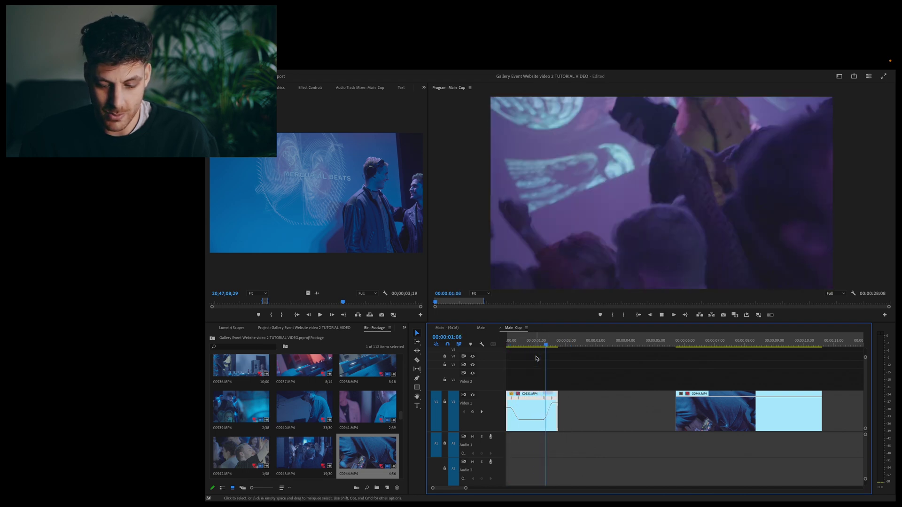
- Place the second clip directly after the first on Video 1 and display its Time Remapping speed line
drag(705, 412, 586, 406)
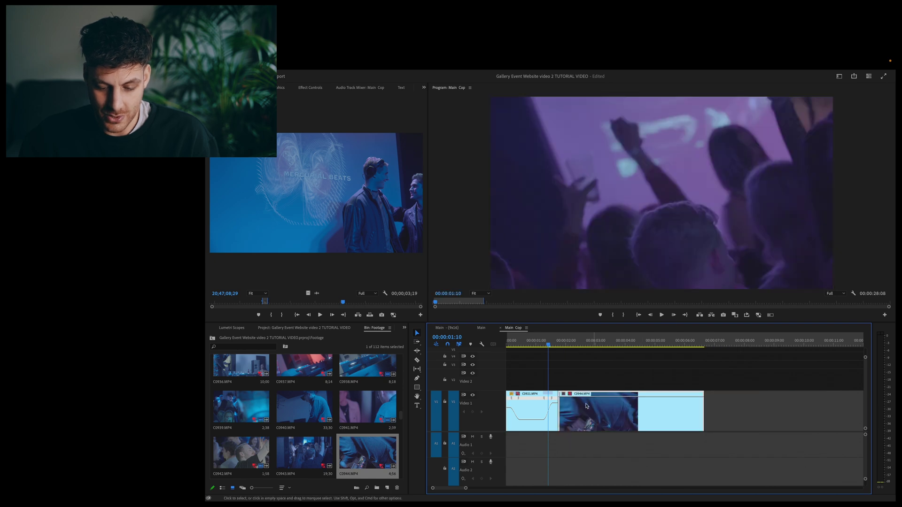
click(563, 395)
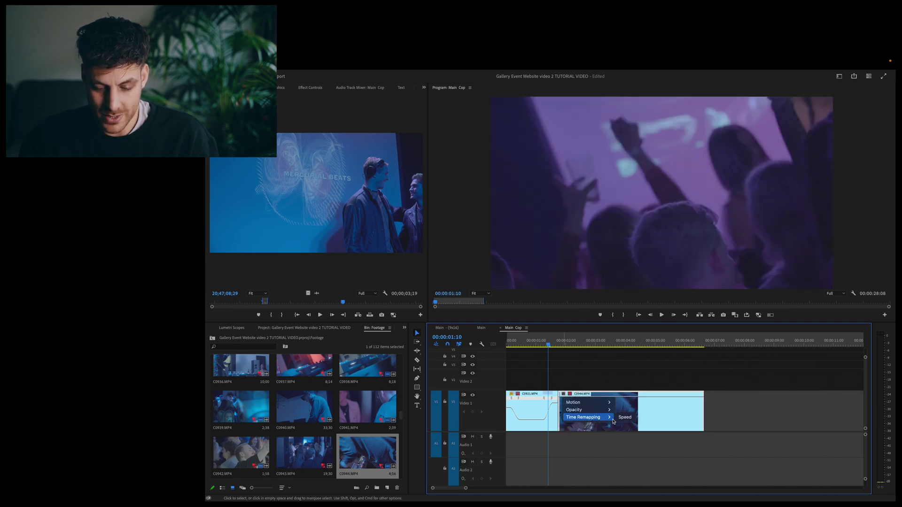
click(624, 417)
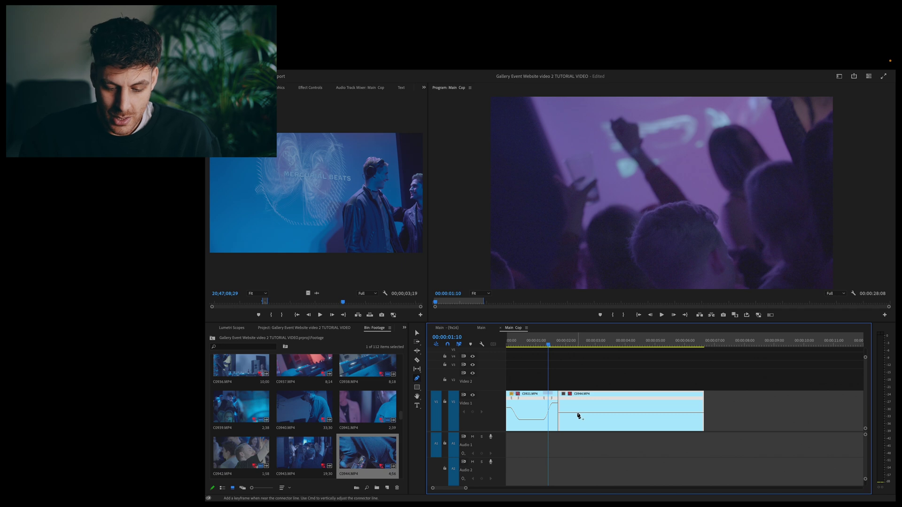
- Build a long, smoothed fast-to-slow speed ramp at the start of the second clip and preview the transition
drag(572, 416, 579, 401)
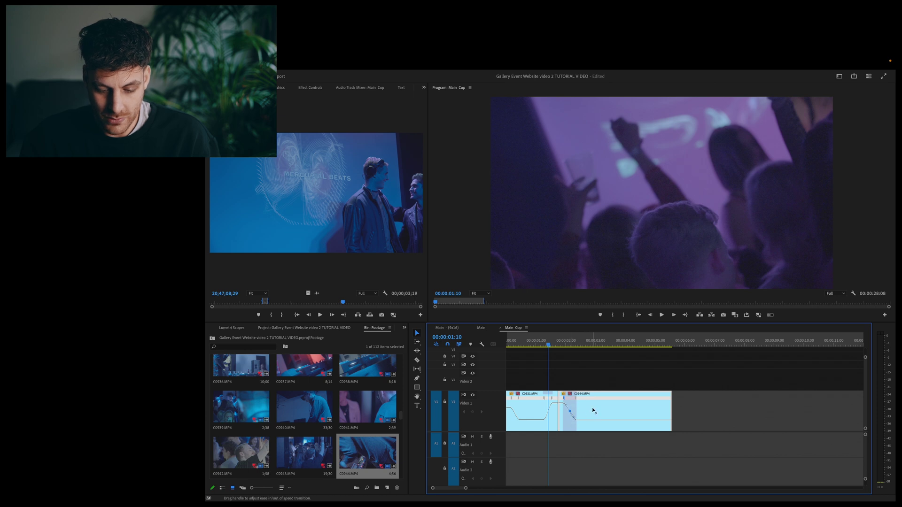
drag(565, 401, 582, 398)
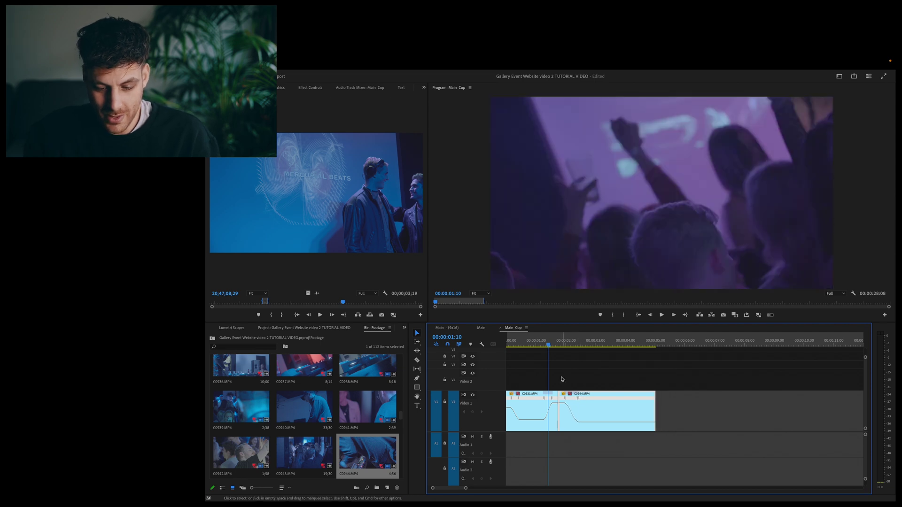
click(546, 344)
key(space)
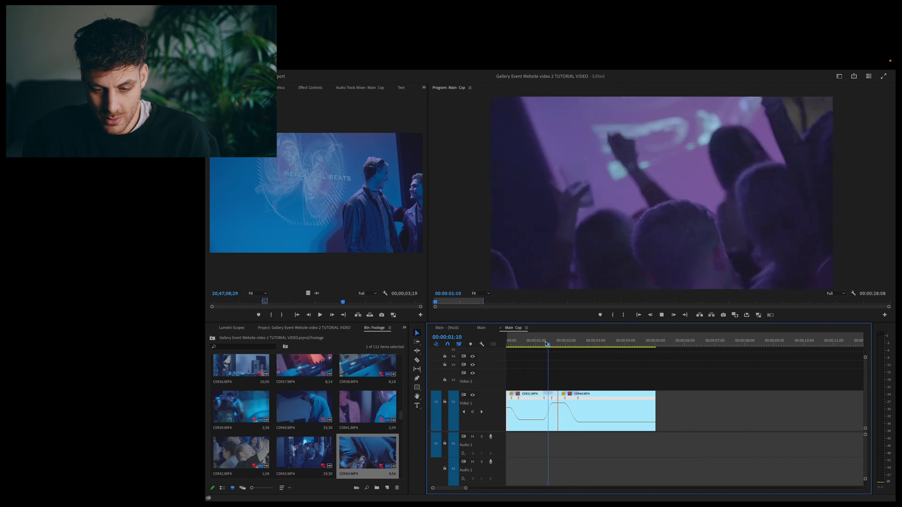
mouse_move(546, 343)
mouse_down()
mouse_move(568, 344)
mouse_move(540, 345)
mouse_move(567, 345)
mouse_move(556, 349)
mouse_up()
- Separate the clips to check the first clip's last frames, rejoin them, and play back the transition
mouse_move(568, 396)
mouse_down()
mouse_move(583, 396)
mouse_move(554, 395)
mouse_up()
key(Left)
key(Left)
key(Left)
key(Left)
key(Left)
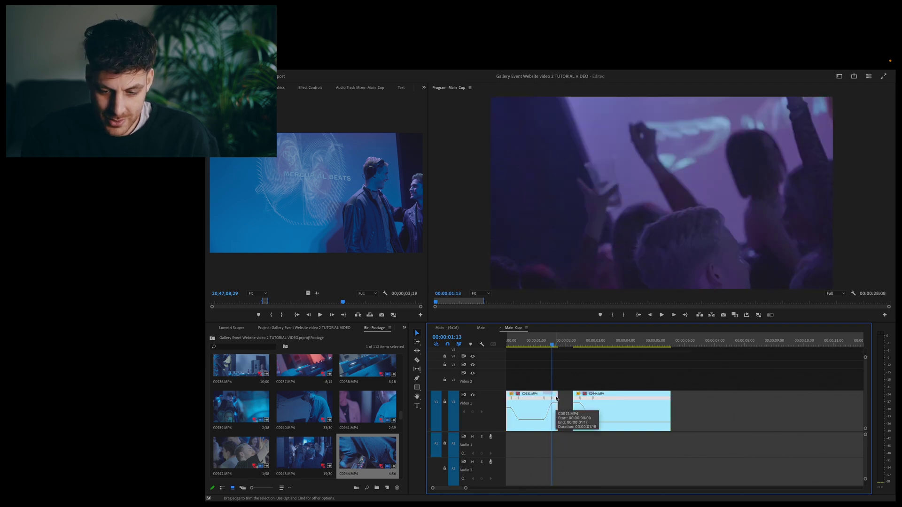
key(Right)
key(Right)
key(Right)
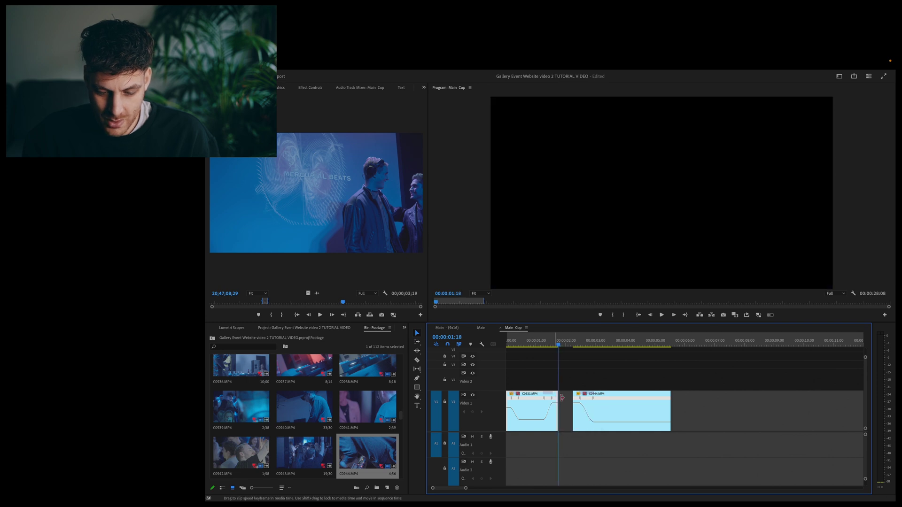
drag(595, 397, 577, 396)
click(541, 342)
key(space)
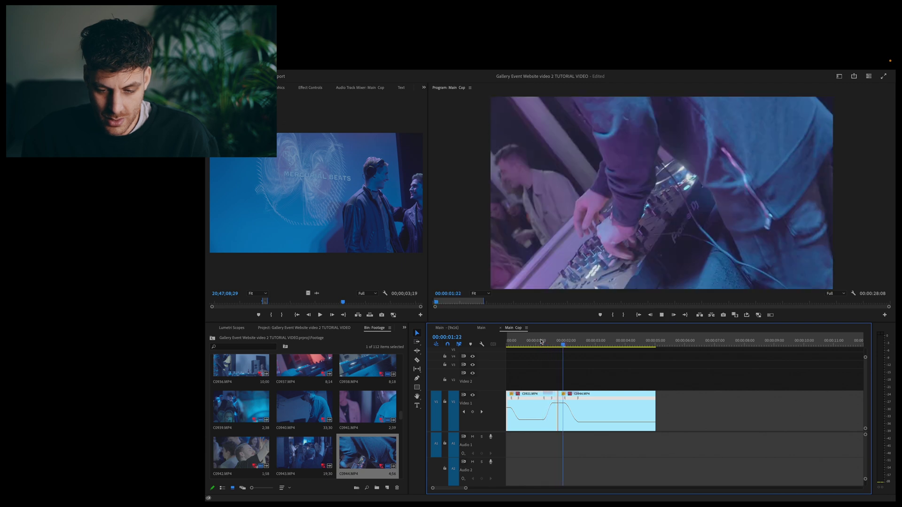
key(space)
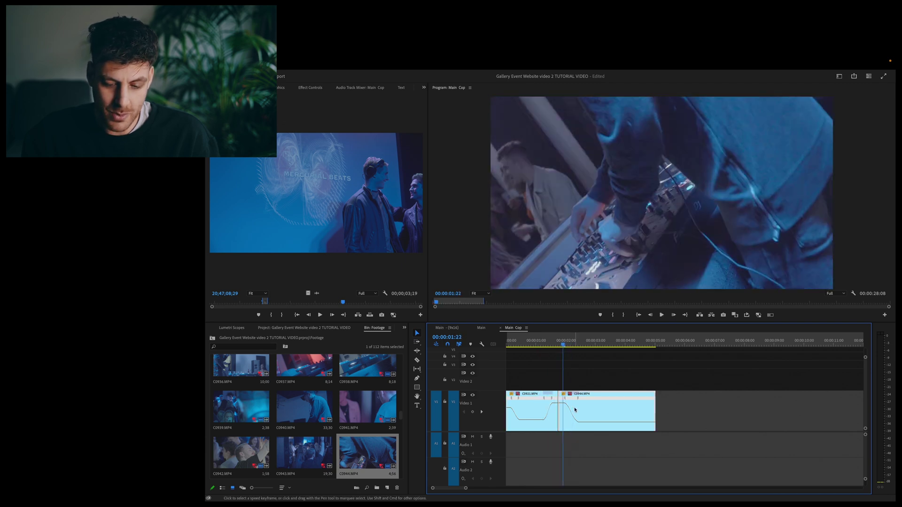
- Tighten the first clip's closing ramp by moving its starting keyframe later, keeping the second clip directly after it
drag(595, 395, 613, 394)
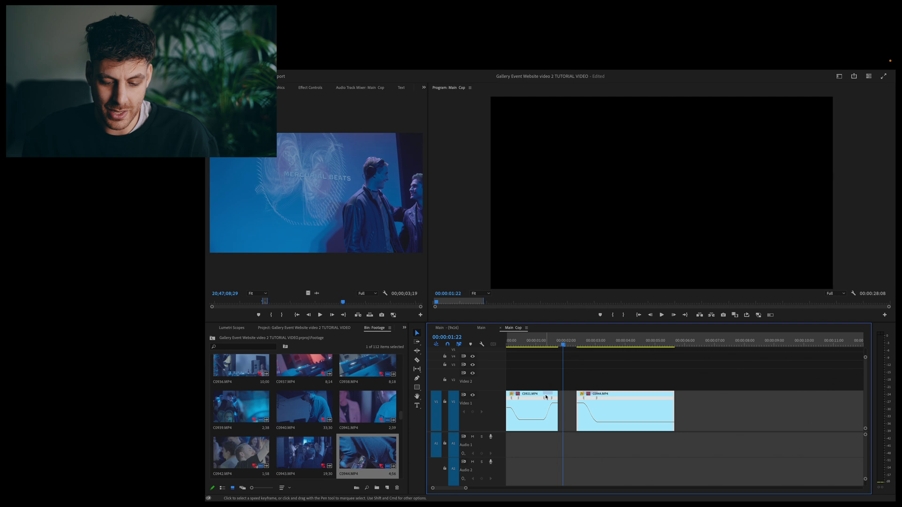
drag(545, 397, 554, 402)
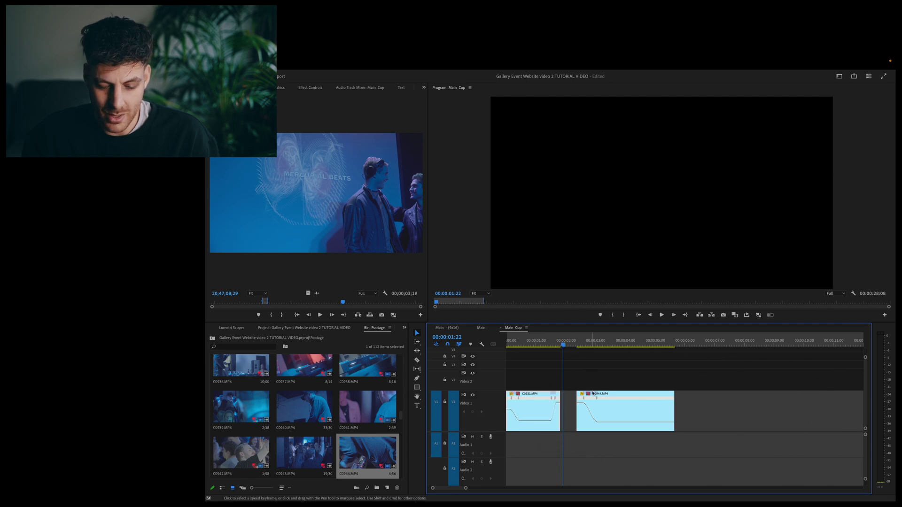
drag(595, 396, 580, 396)
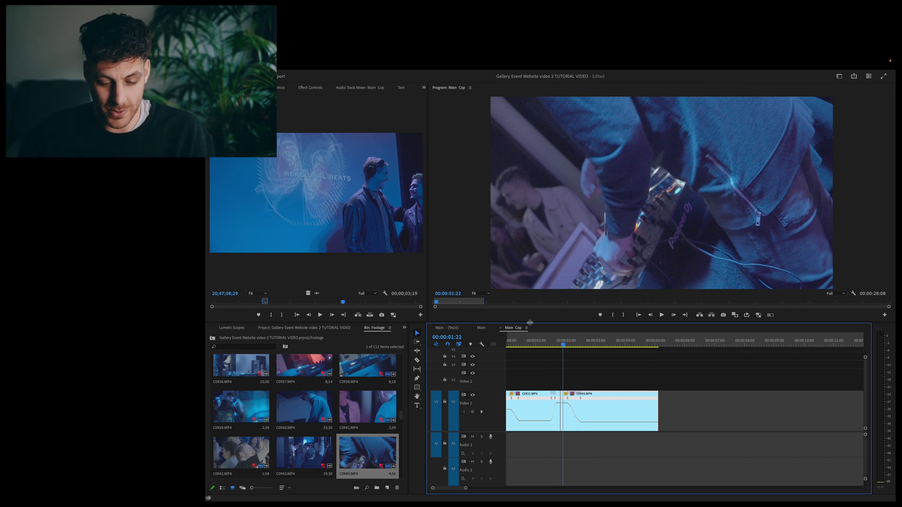
- Lengthen the first clip's closing speed ramp, shorten the second clip's opening ramp, and replay the transition
click(546, 341)
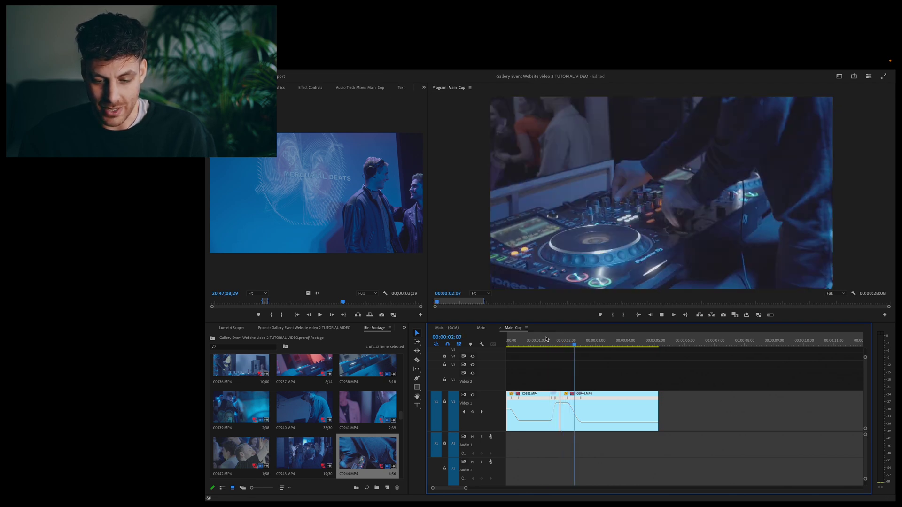
key(space)
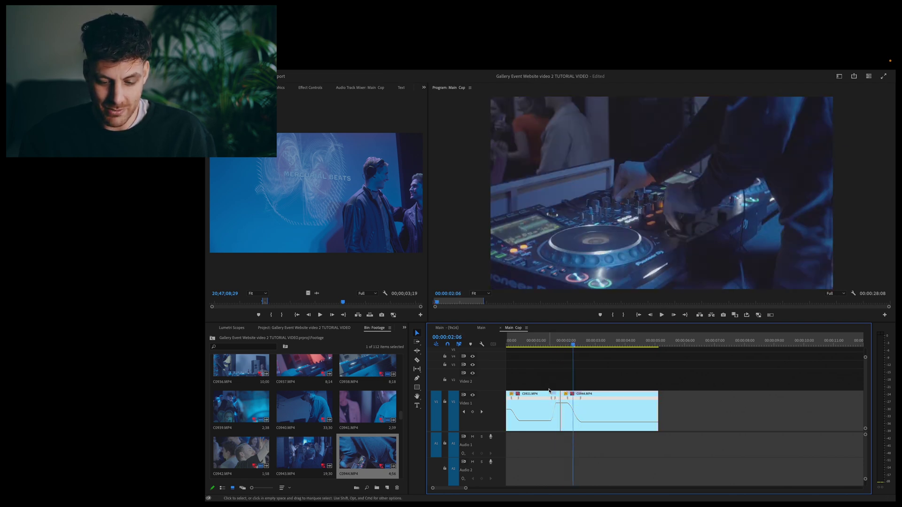
drag(545, 401, 569, 400)
click(532, 339)
key(space)
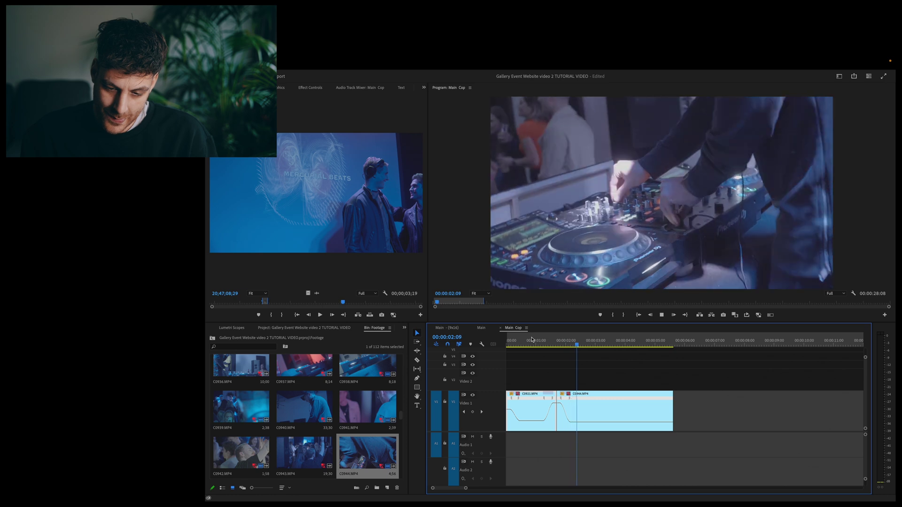
click(532, 340)
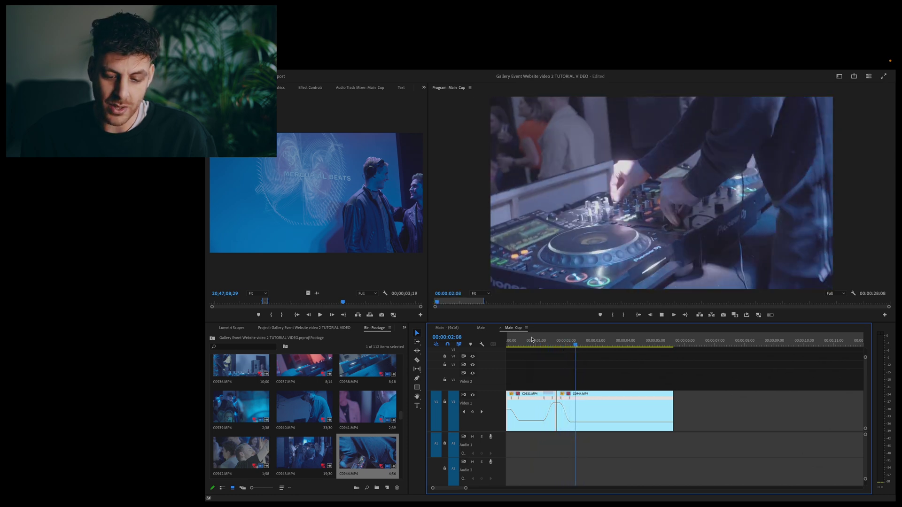
key(space)
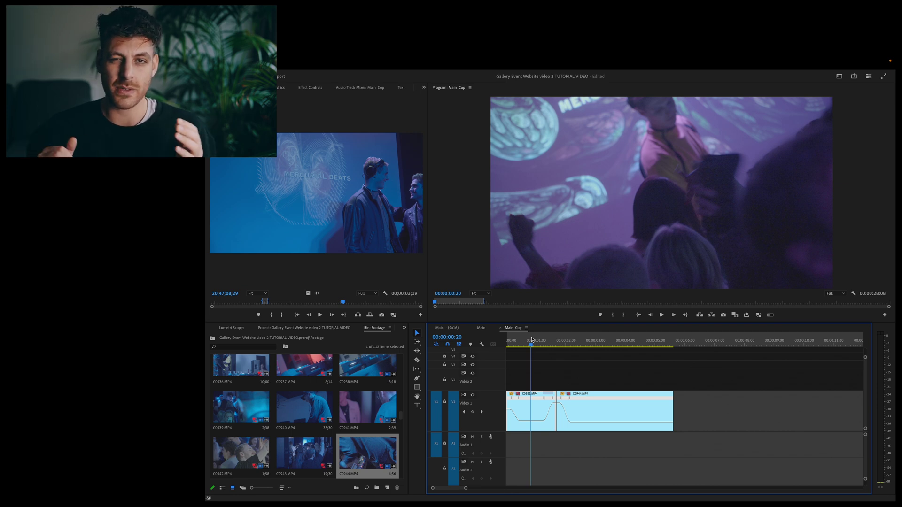
- Tighten the first clip's closing speed ramp slightly and replay the cut into the second clip
key(space)
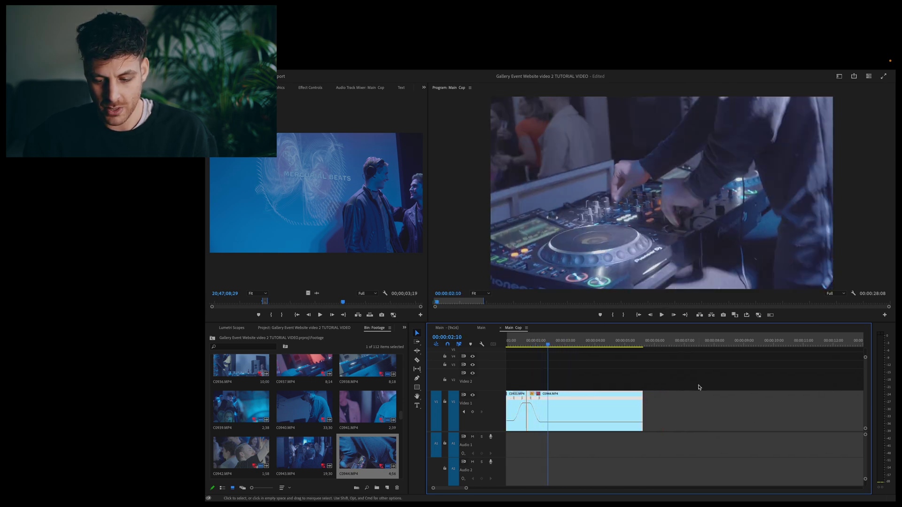
click(547, 344)
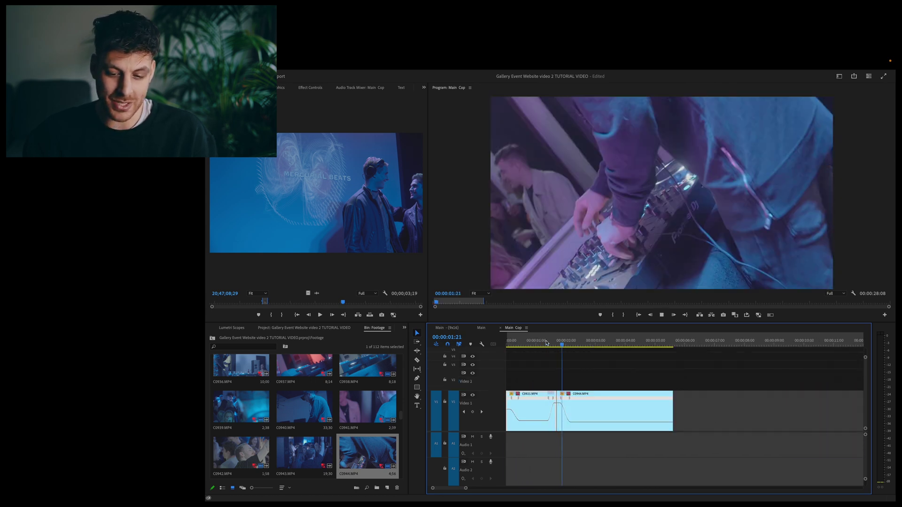
click(546, 343)
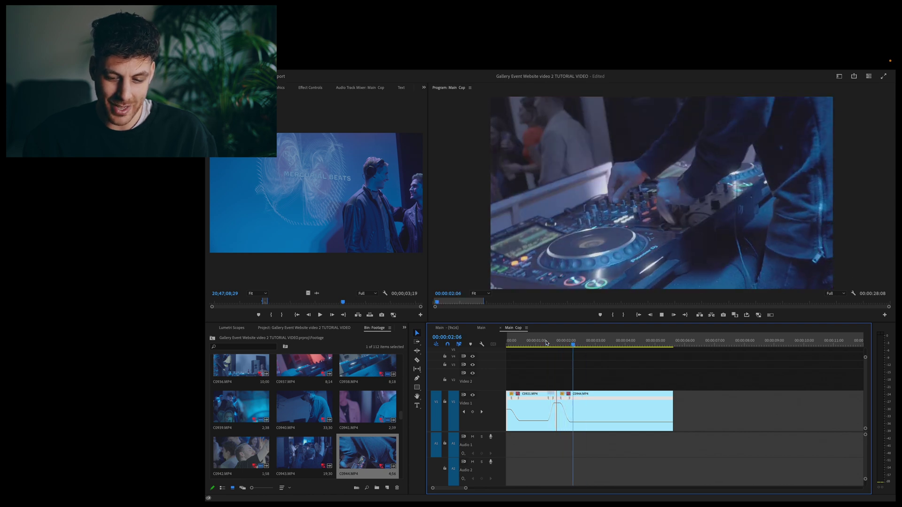
click(547, 344)
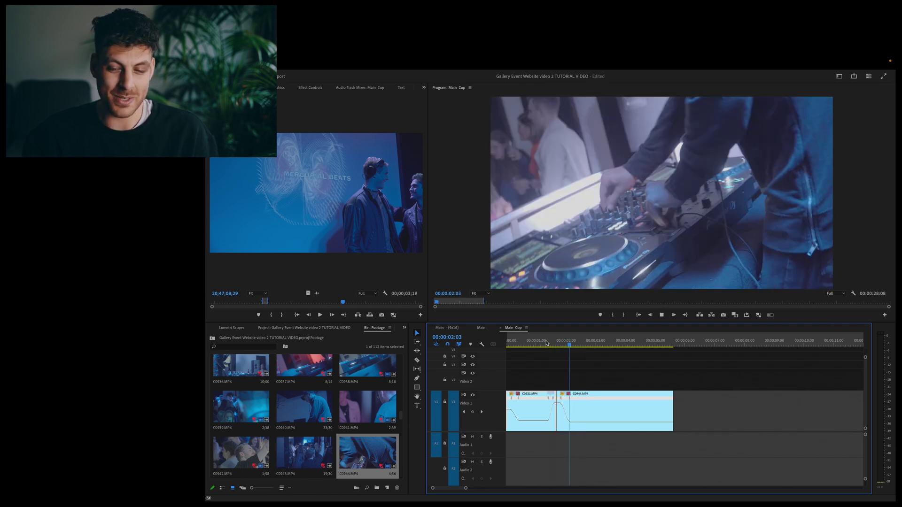
key(space)
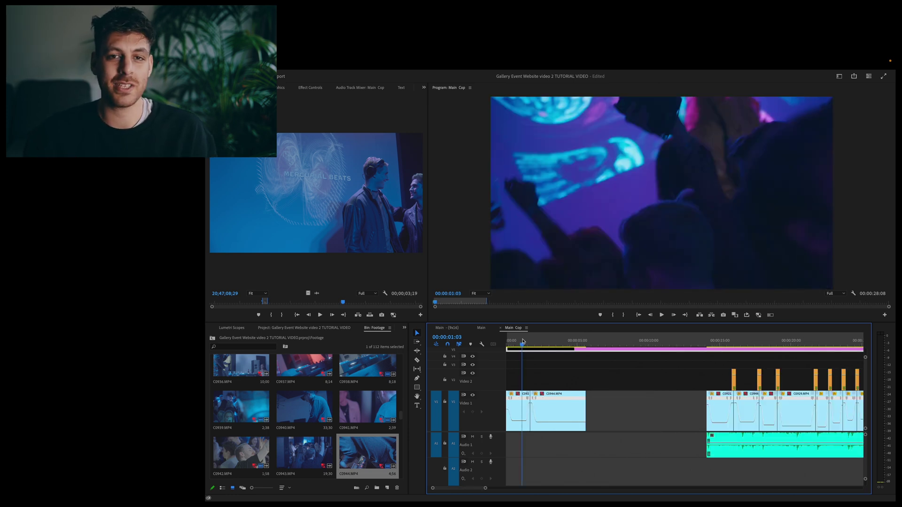
- Play back the transition with the colour grade applied to check how the two ramps match
key(space)
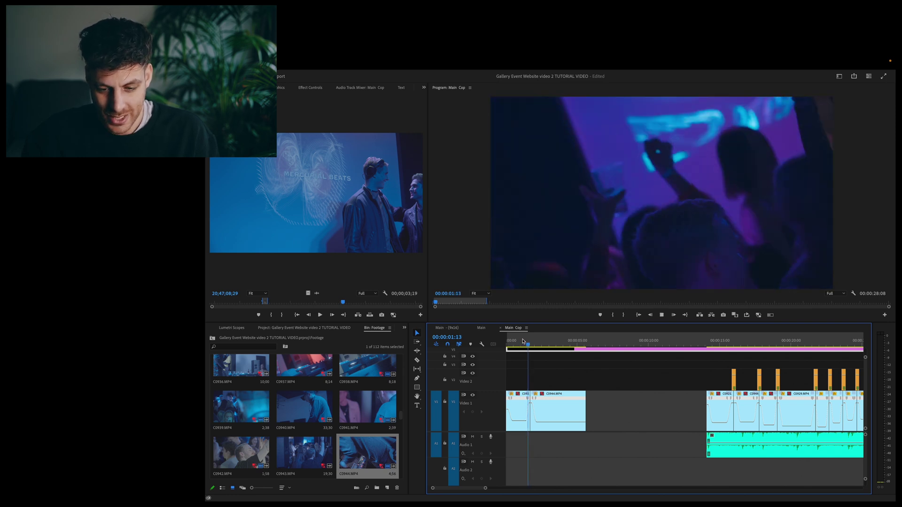
click(523, 341)
key(space)
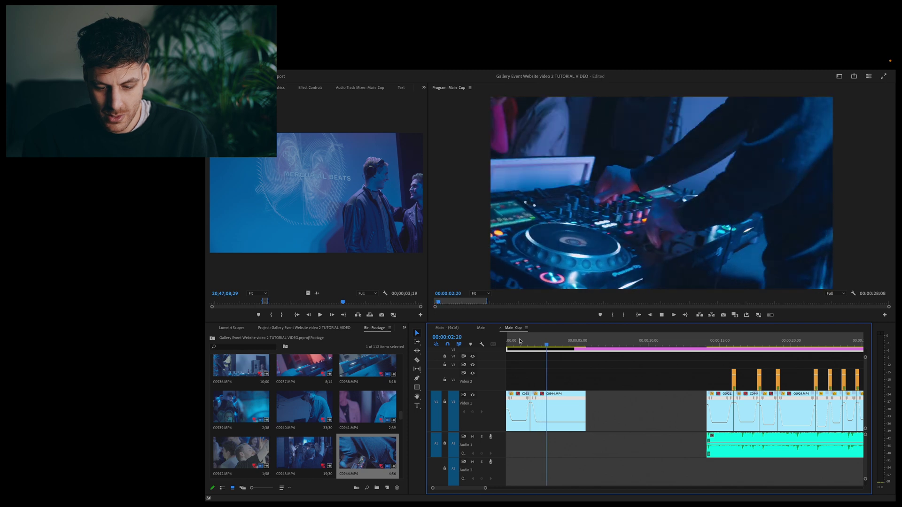
click(521, 342)
key(space)
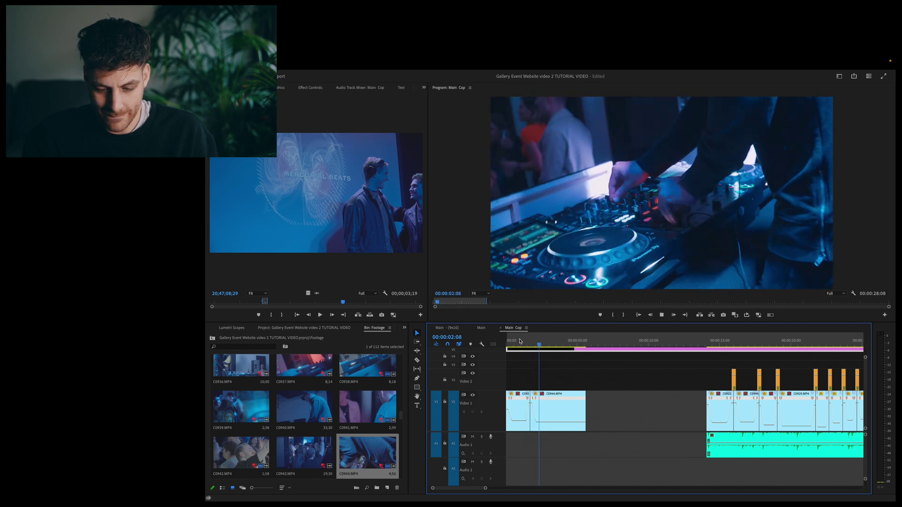
key(space)
- Steepen the first clip's closing ramp by reducing the spread of its split speed keyframe, and replay the transition
scroll(522, 389, up, 5)
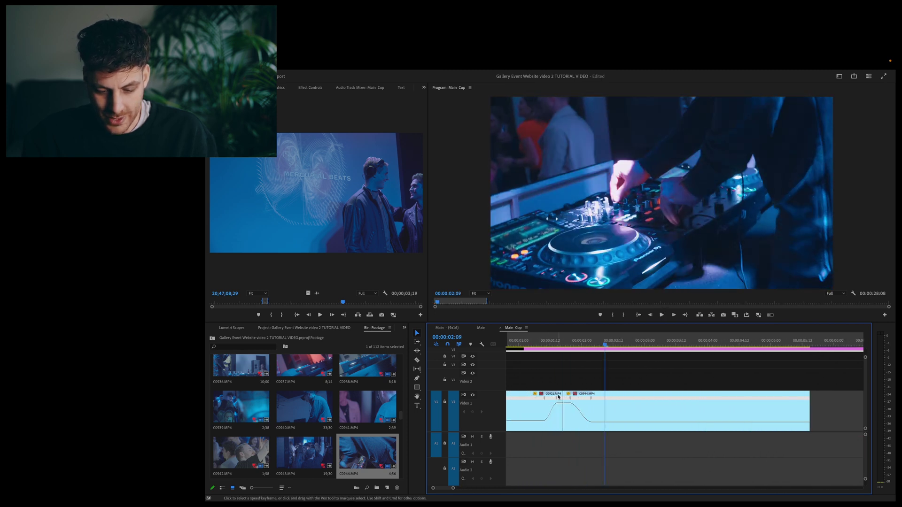
drag(559, 396, 552, 398)
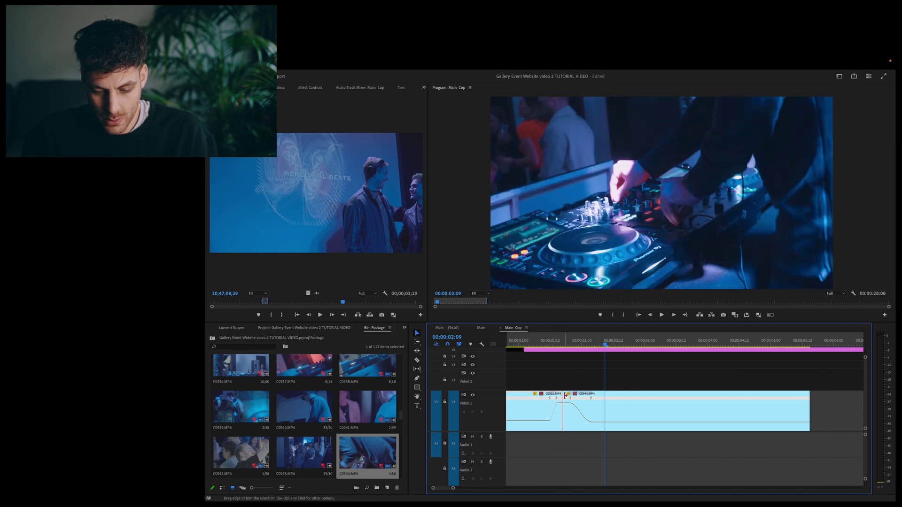
click(522, 337)
key(space)
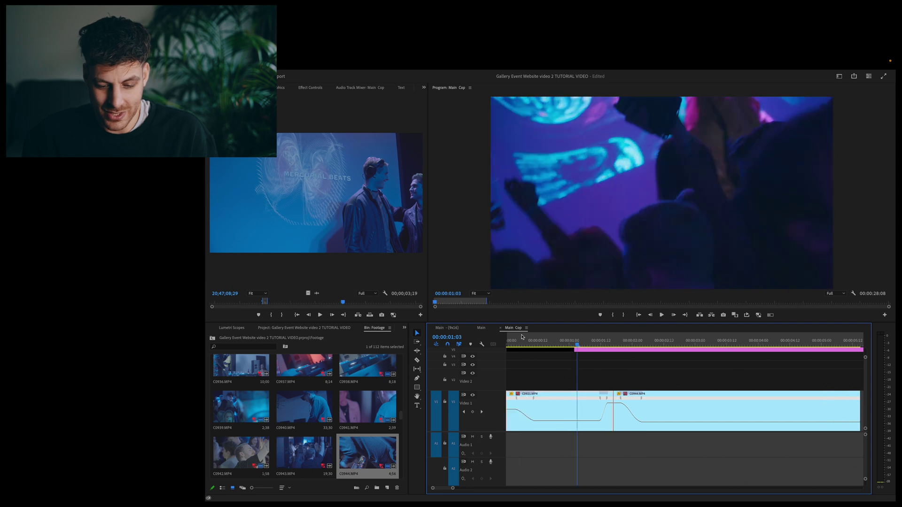
click(568, 344)
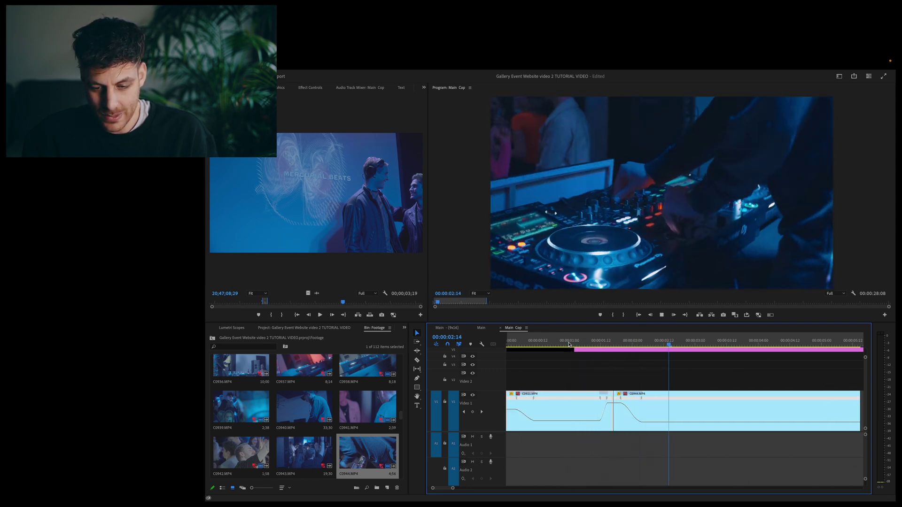
key(space)
- Inspect the Directional Blur settings on the adjustment layer over the finished edit's first transition at 00:00:16:00
scroll(614, 384, down, 5)
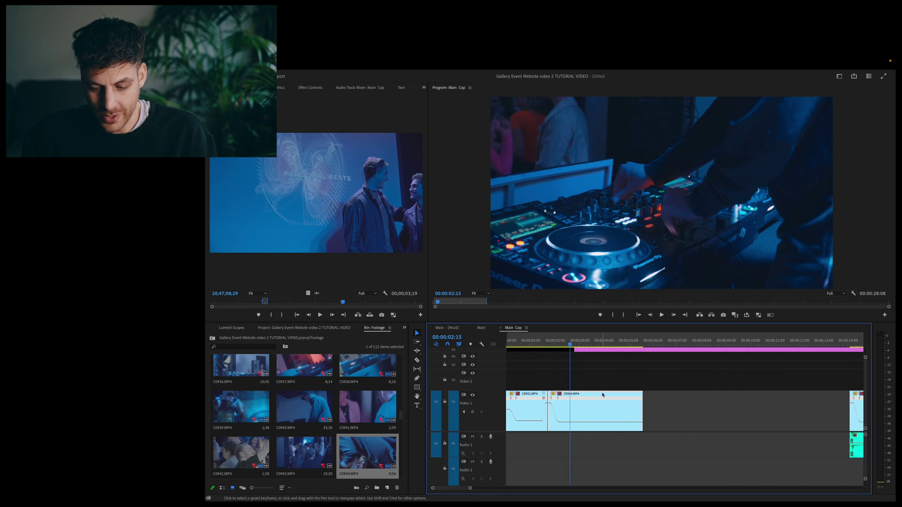
key(minus)
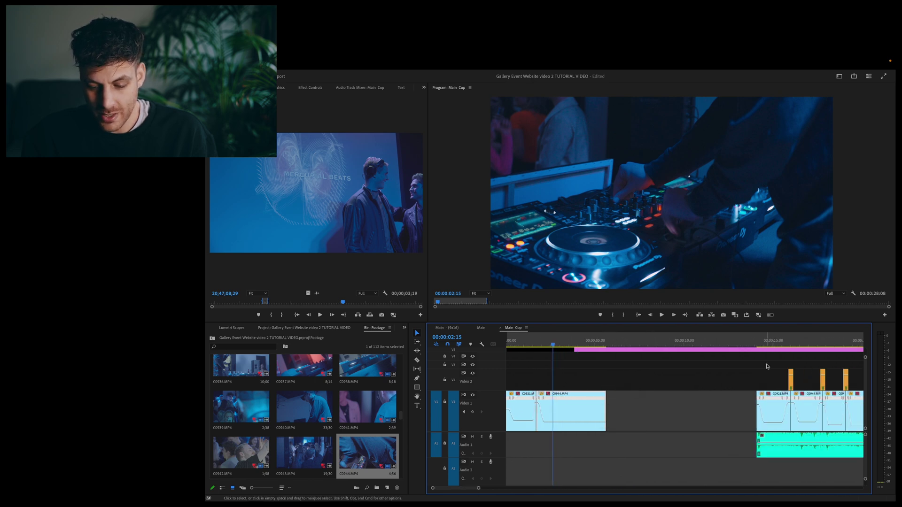
click(790, 347)
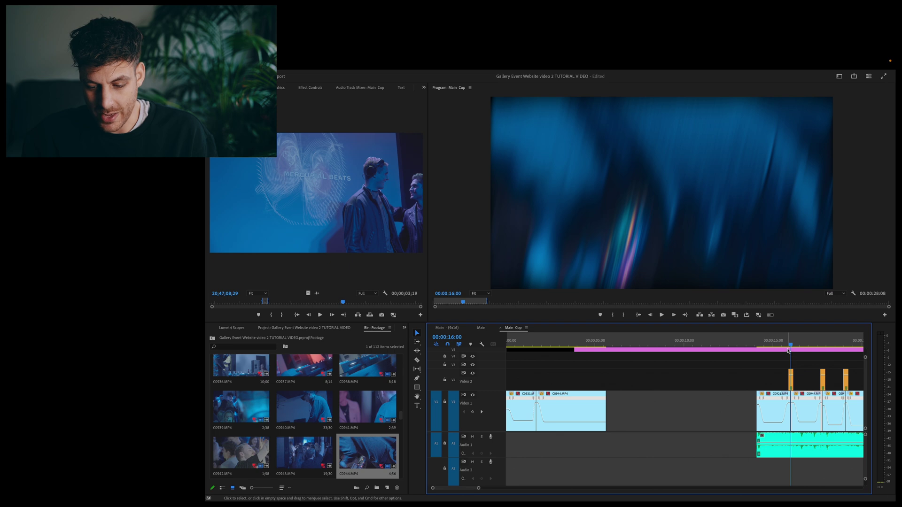
drag(790, 341, 792, 341)
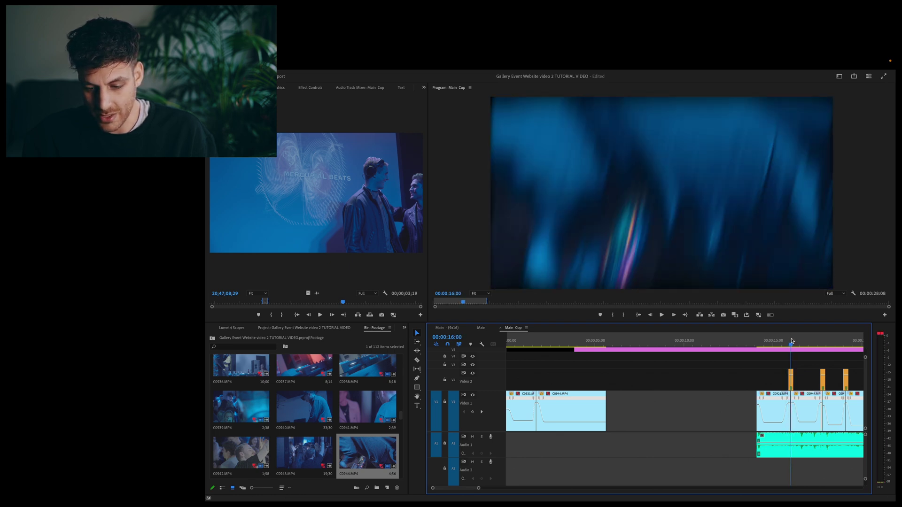
click(790, 373)
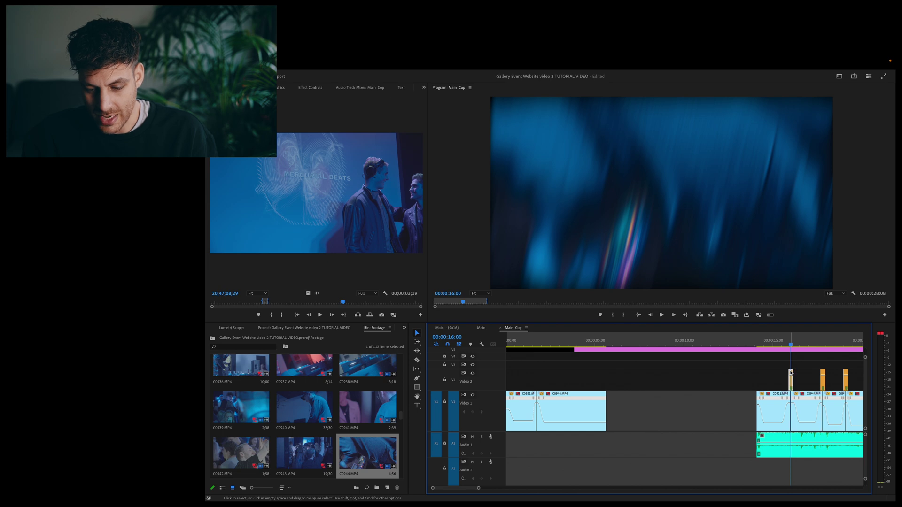
click(307, 88)
- Add an adjustment layer on Video 2 and trim it to a short section centred over the cut between the two clips
click(304, 328)
drag(244, 376, 529, 373)
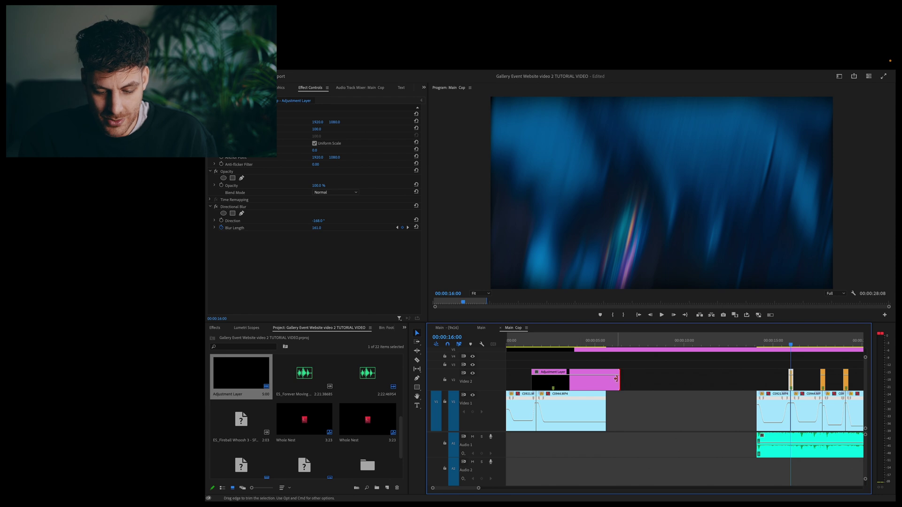
drag(616, 379, 543, 383)
click(536, 382)
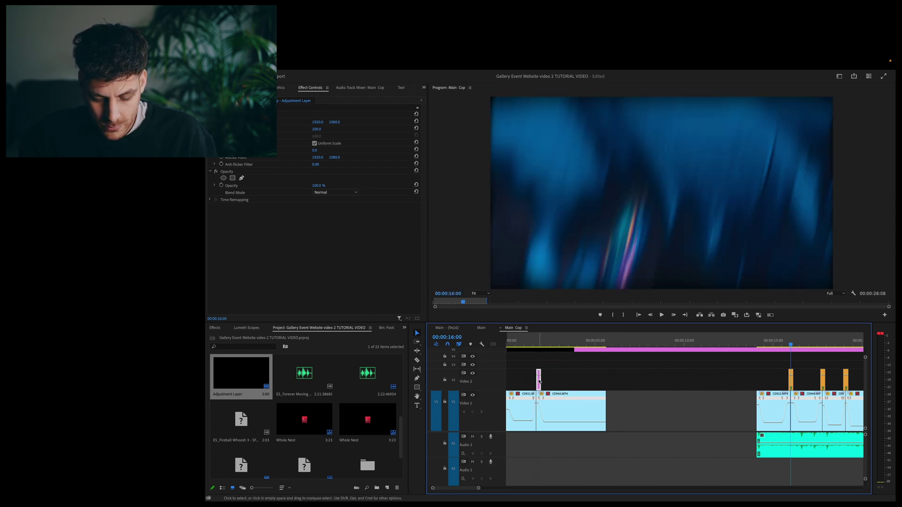
mouse_move(539, 381)
mouse_down()
mouse_move(523, 388)
mouse_move(536, 389)
mouse_up()
scroll(538, 379, up, 8)
scroll(535, 389, down, 3)
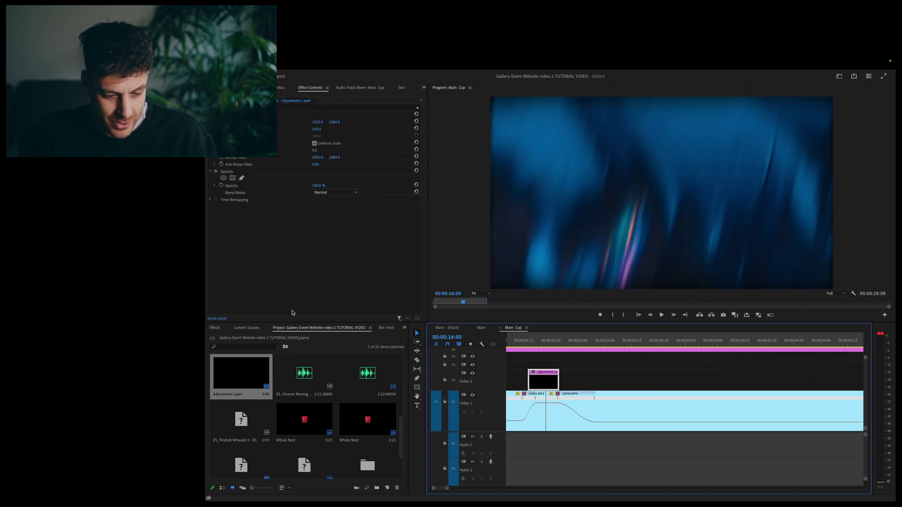
- Find the Directional Blur effect and apply it to the short adjustment layer over the cut
click(216, 328)
click(240, 337)
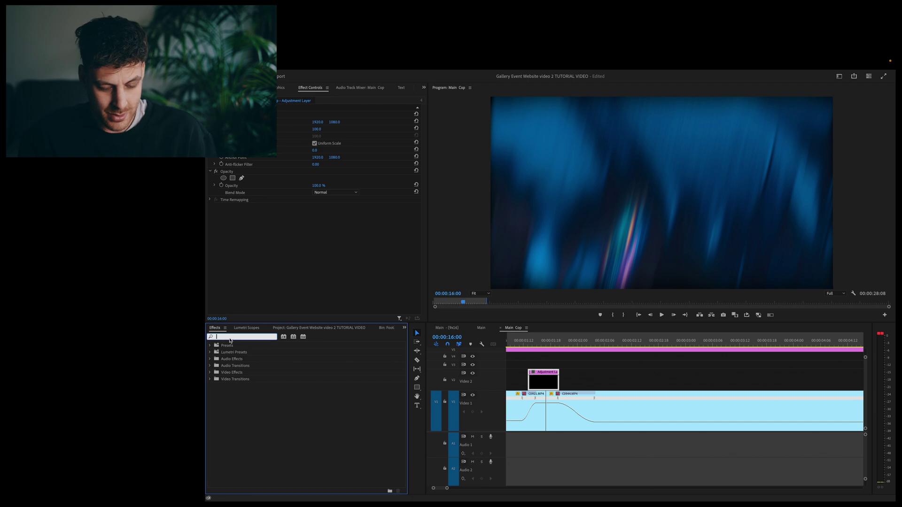
text(Direc)
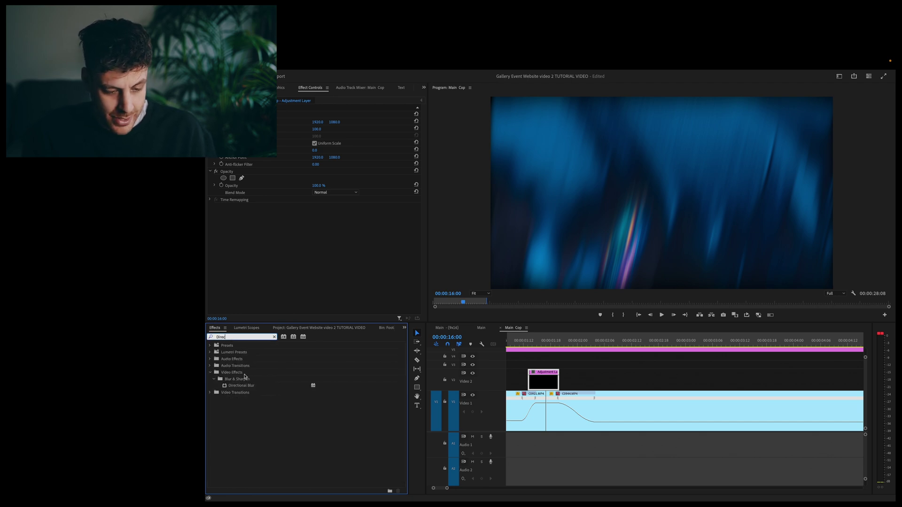
drag(244, 386, 540, 377)
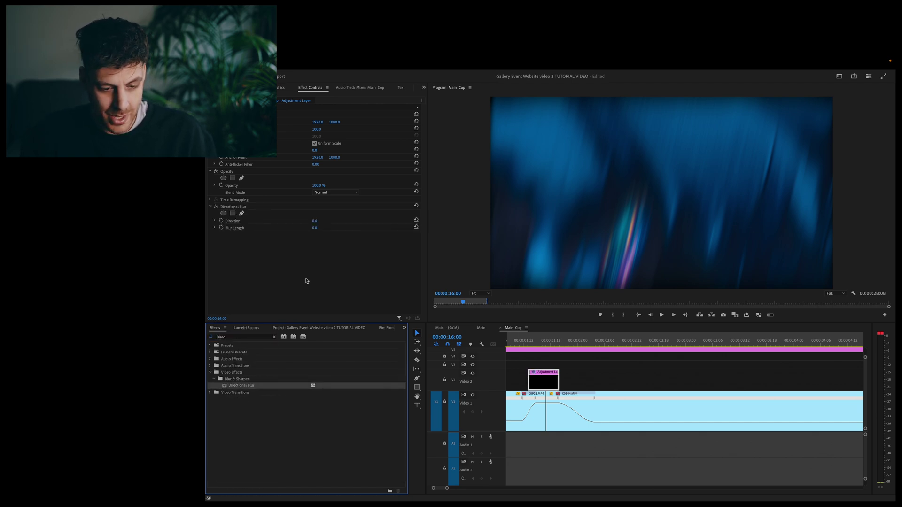
- Set the Directional Blur to a blur length of 75 and a direction of 70° to match the camera movement at the cut
drag(548, 340, 545, 336)
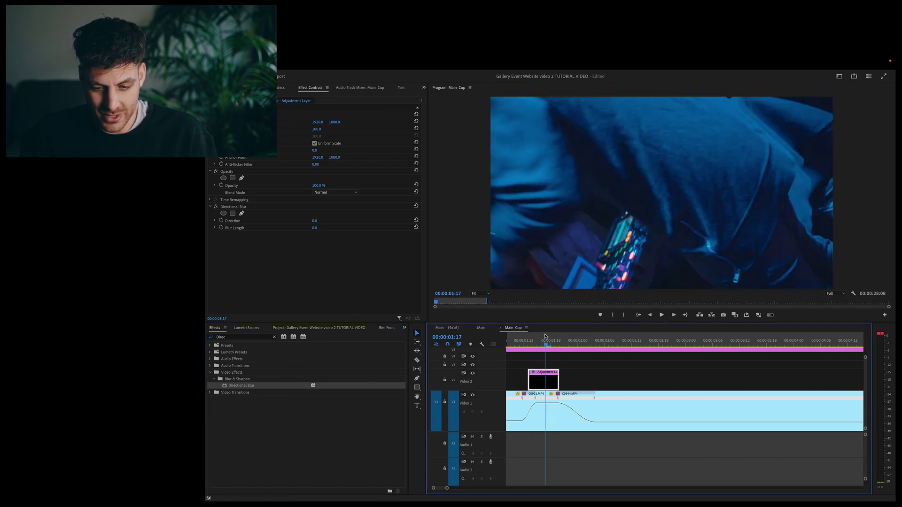
click(313, 227)
drag(313, 228, 353, 221)
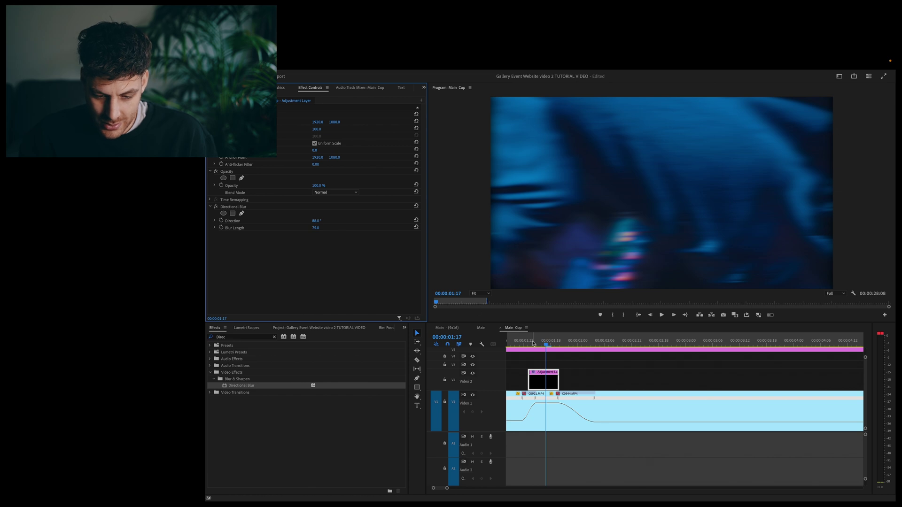
mouse_move(533, 344)
mouse_down()
mouse_move(526, 344)
mouse_move(561, 343)
mouse_move(528, 343)
mouse_move(551, 343)
mouse_up()
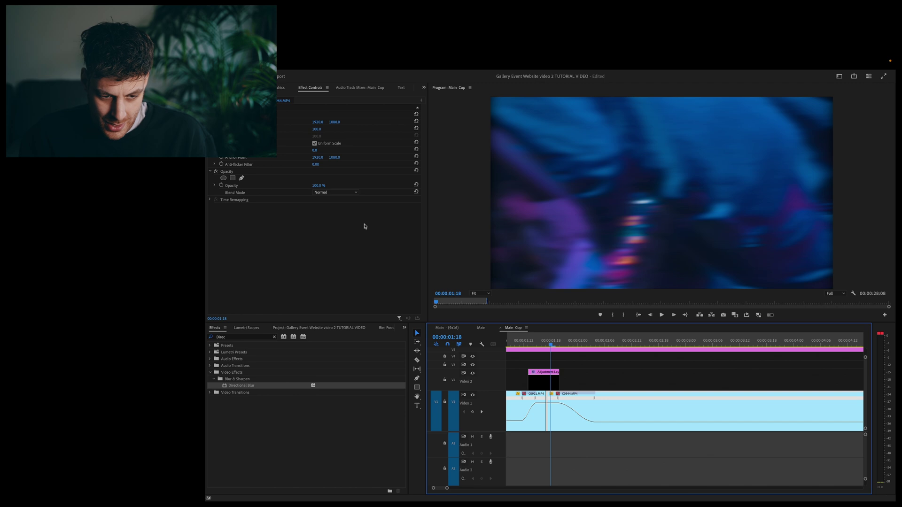
click(540, 379)
drag(320, 221, 311, 221)
- Turn on keyframing for the Directional Blur's Direction and Blur Length at the cut, 00:00:01:17, on the short adjustment layer
click(533, 345)
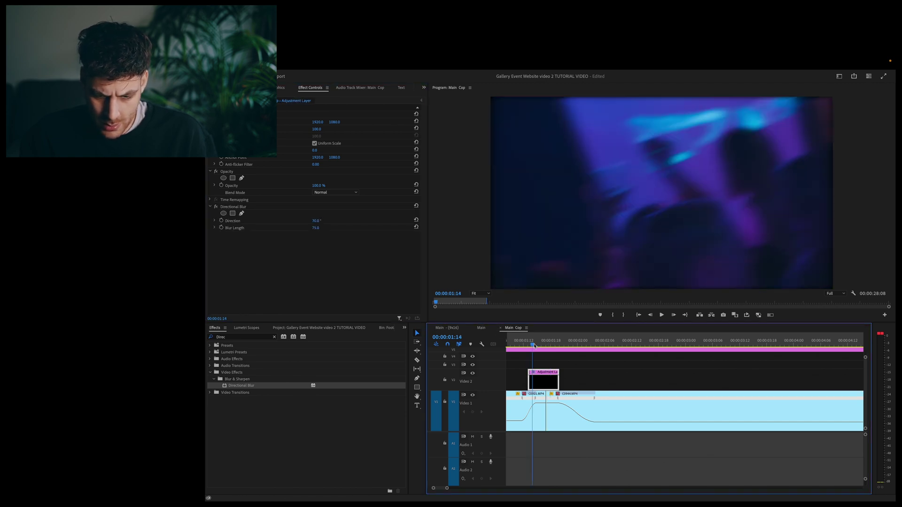
mouse_move(534, 346)
mouse_down()
mouse_move(587, 345)
mouse_move(537, 345)
mouse_up()
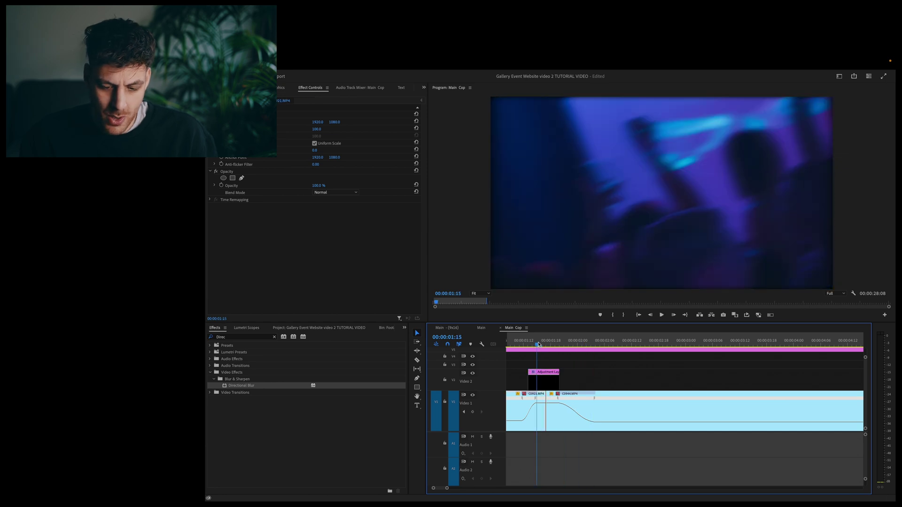
click(546, 382)
click(421, 101)
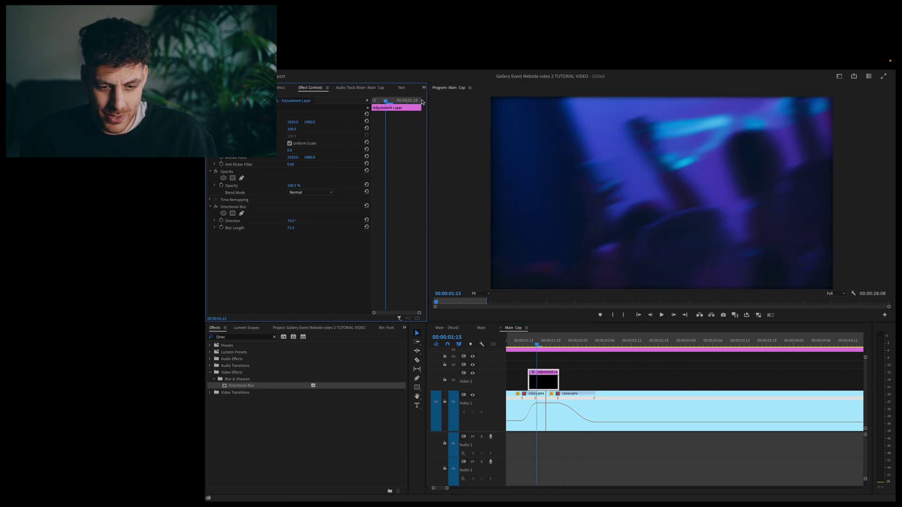
mouse_move(386, 100)
mouse_down()
mouse_move(373, 101)
mouse_move(398, 102)
mouse_up()
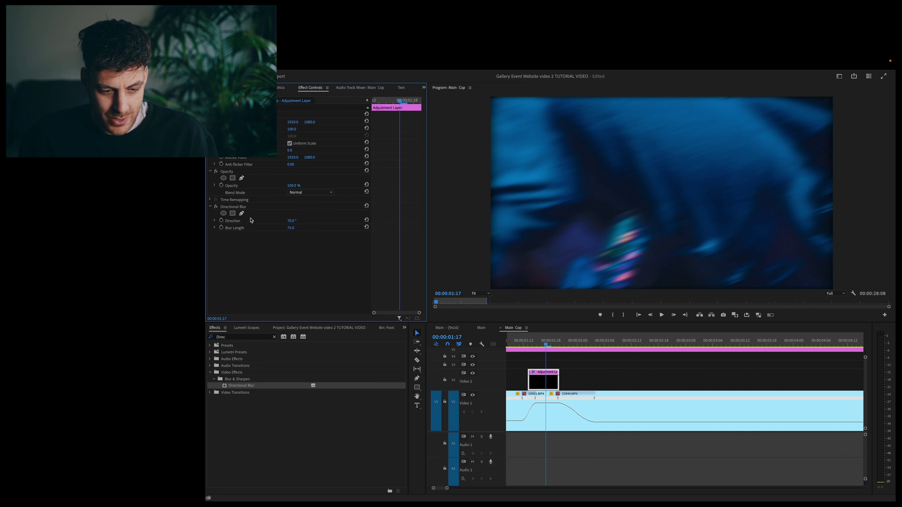
click(221, 221)
click(221, 228)
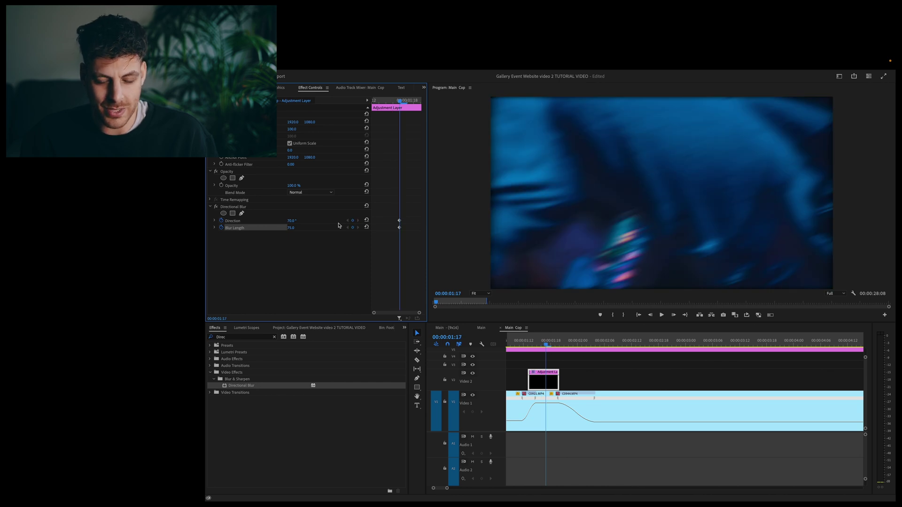
- Add keyframes two frames before the cut, at 00:00:01:15, with Direction and Blur Length both reset to 0
key(Left)
key(Left)
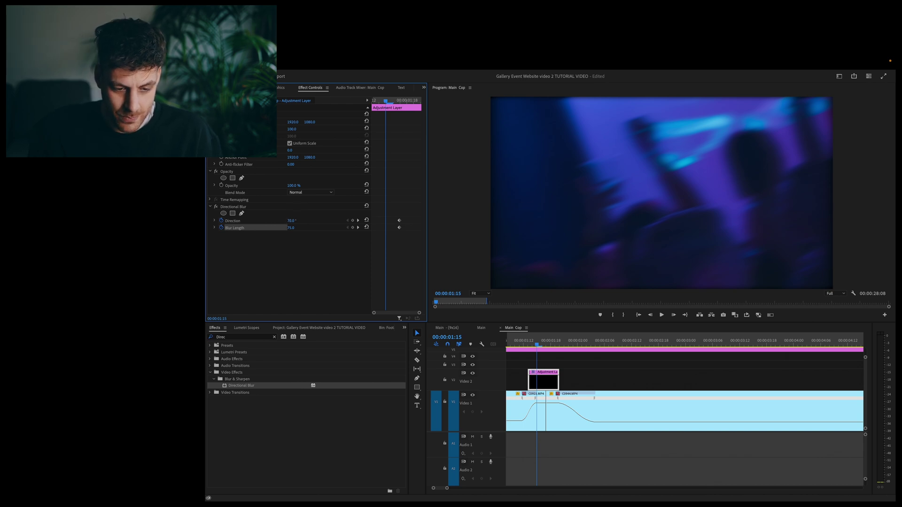
click(366, 220)
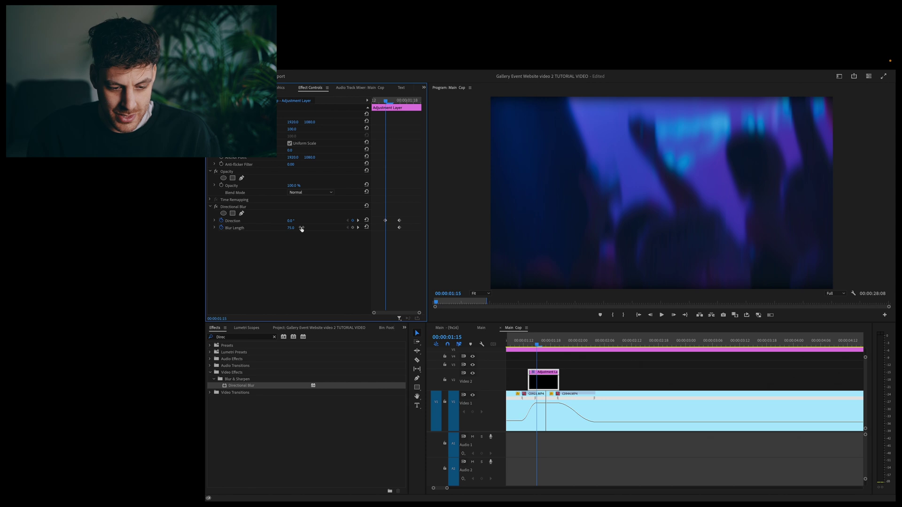
click(367, 228)
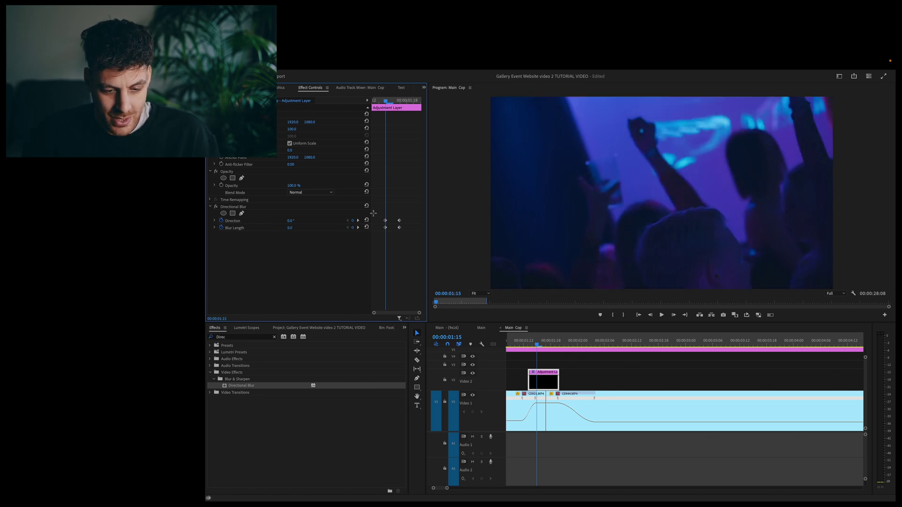
- Duplicate the zero-value Direction and Blur Length keyframes two frames after the cut and play the transition from the adjustment layer's start
drag(372, 212, 413, 229)
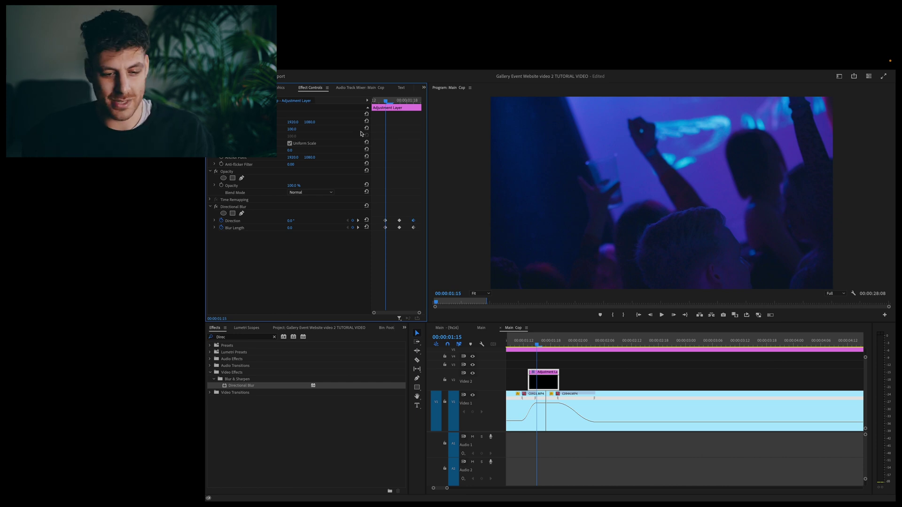
mouse_move(384, 100)
mouse_down()
mouse_move(393, 99)
mouse_move(381, 98)
mouse_up()
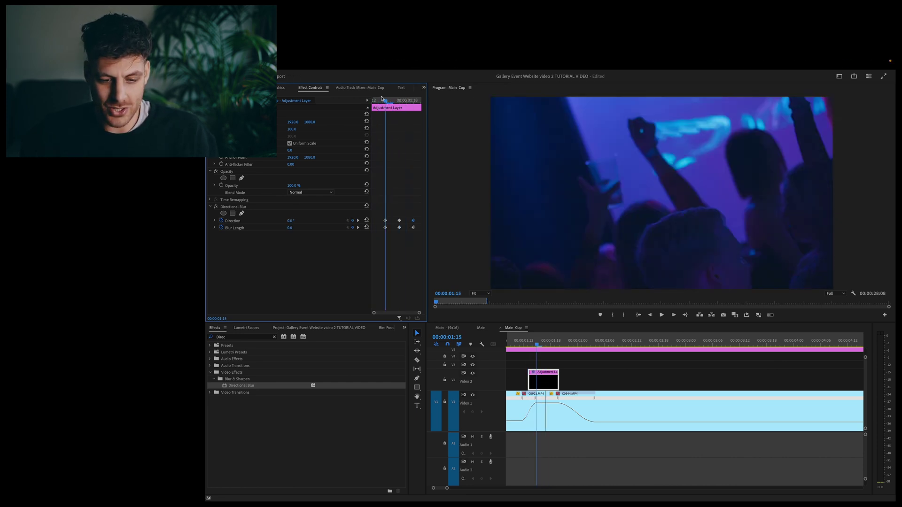
click(375, 100)
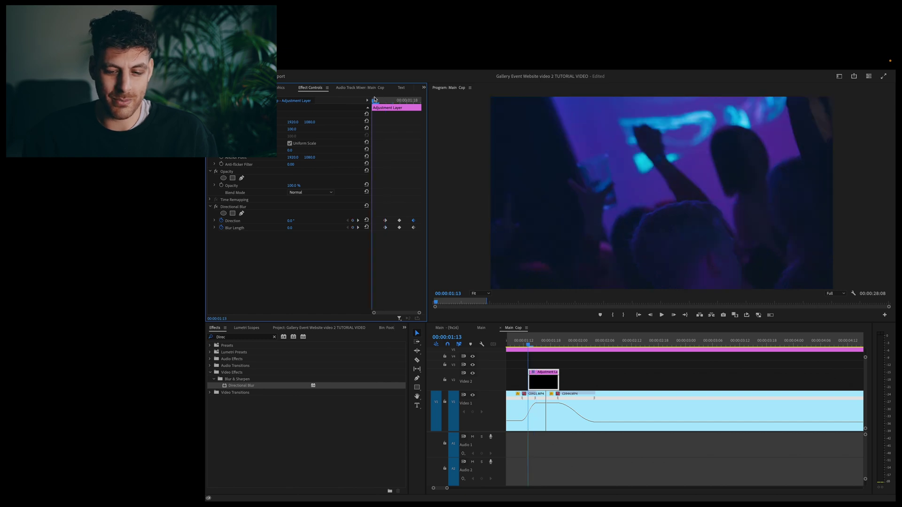
key(space)
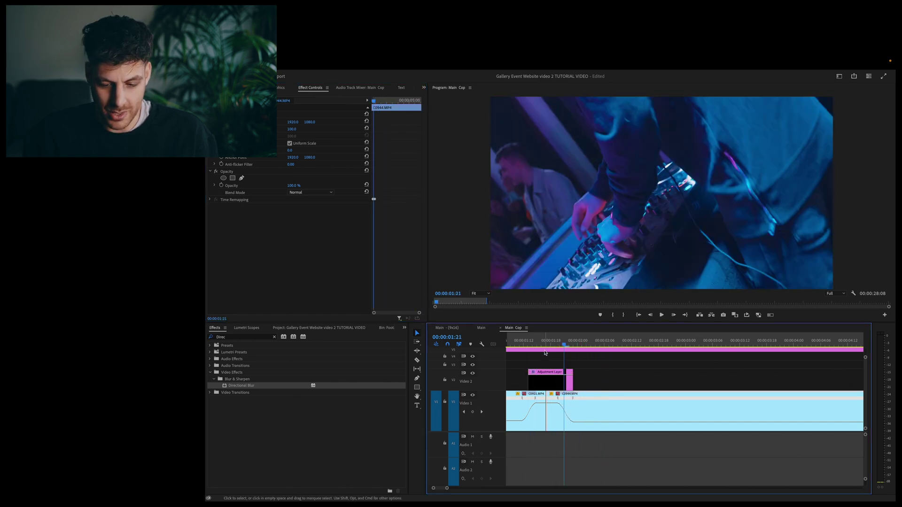
- Spread the first and last Directional Blur keyframe pairs one frame further out from the cut and play the transition
click(548, 341)
click(548, 372)
click(401, 237)
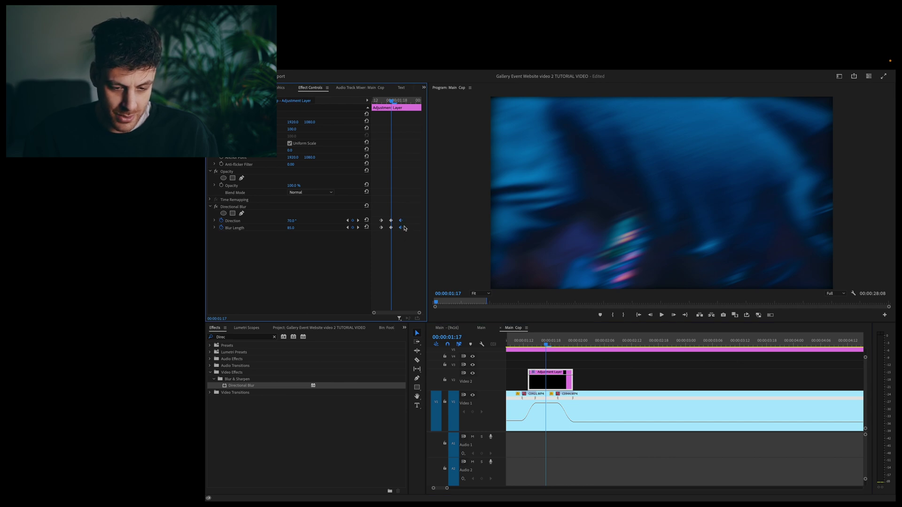
drag(400, 228, 380, 211)
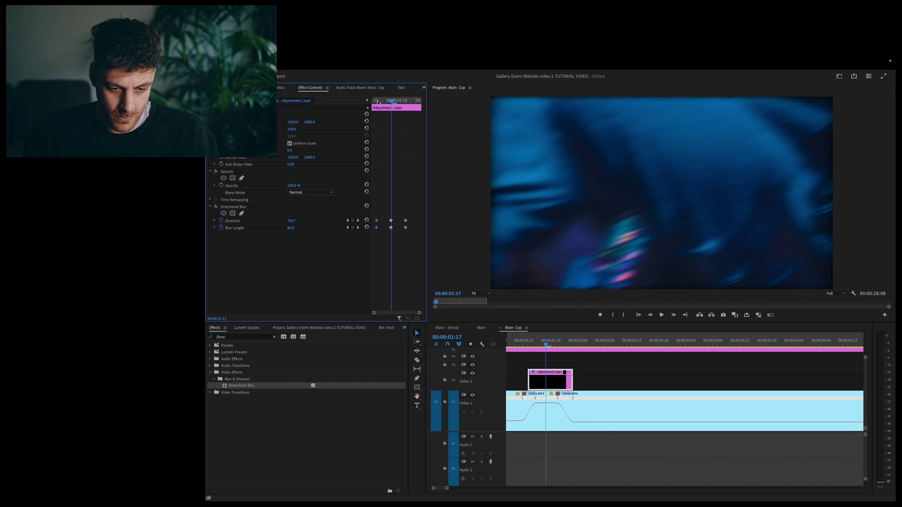
key(space)
key(space)
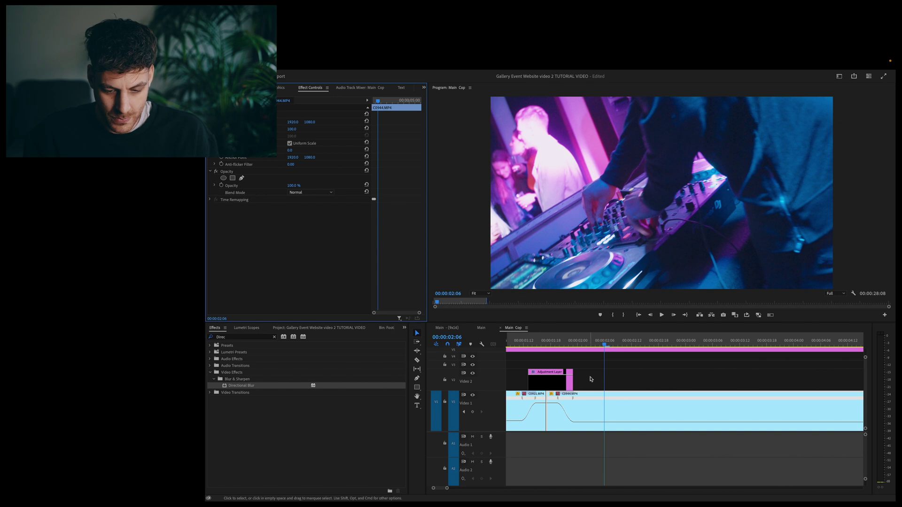
- Shift the last Direction and Blur Length keyframes one frame later so the blur fades out longer, and replay the transition
click(555, 342)
click(556, 382)
drag(404, 249, 412, 221)
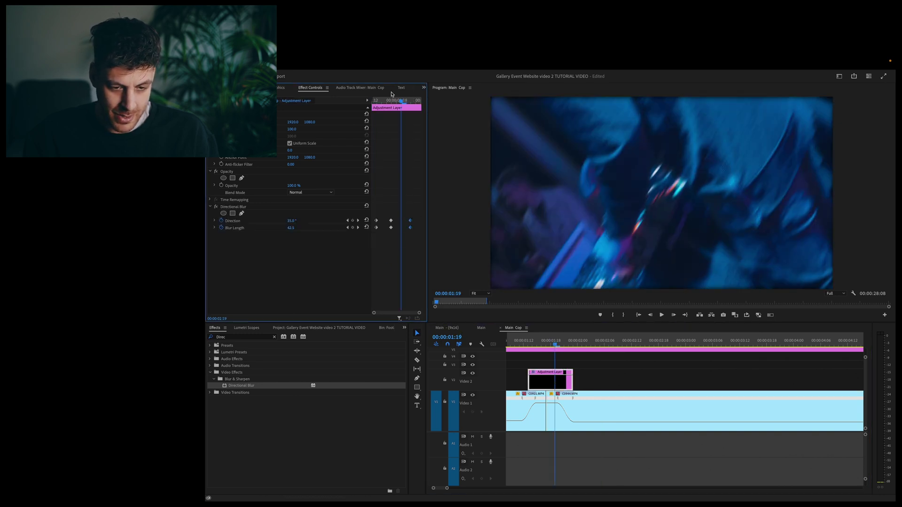
key(space)
click(528, 344)
key(space)
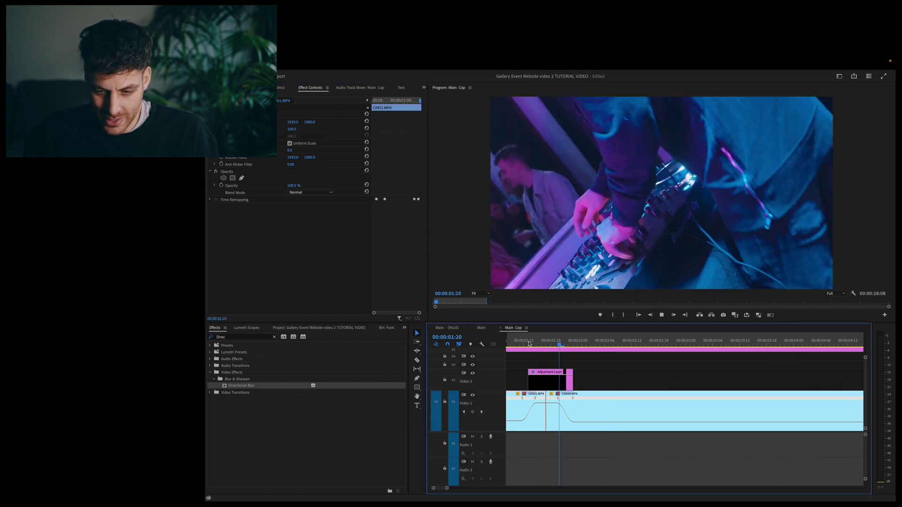
click(528, 344)
key(space)
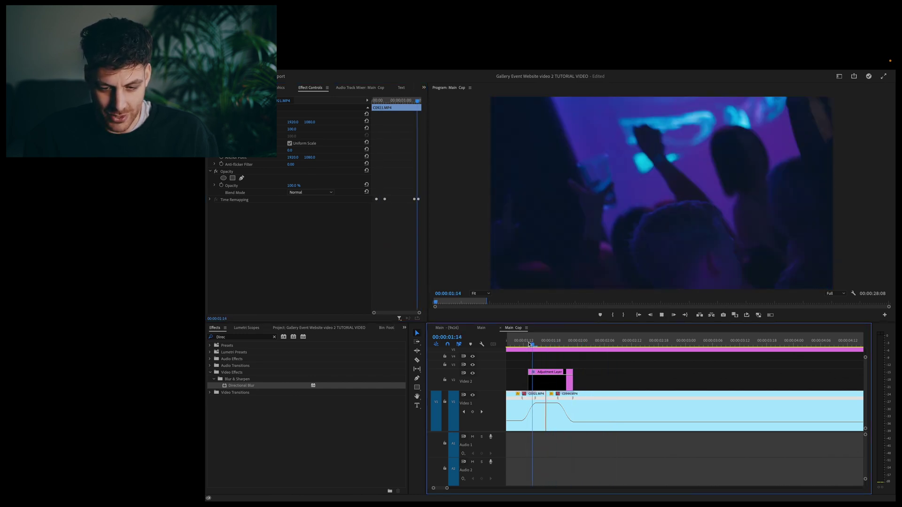
key(space)
- Stretch the speed ramp at the start of the second clip so it eases down more gradually, and play it back
drag(564, 408, 596, 403)
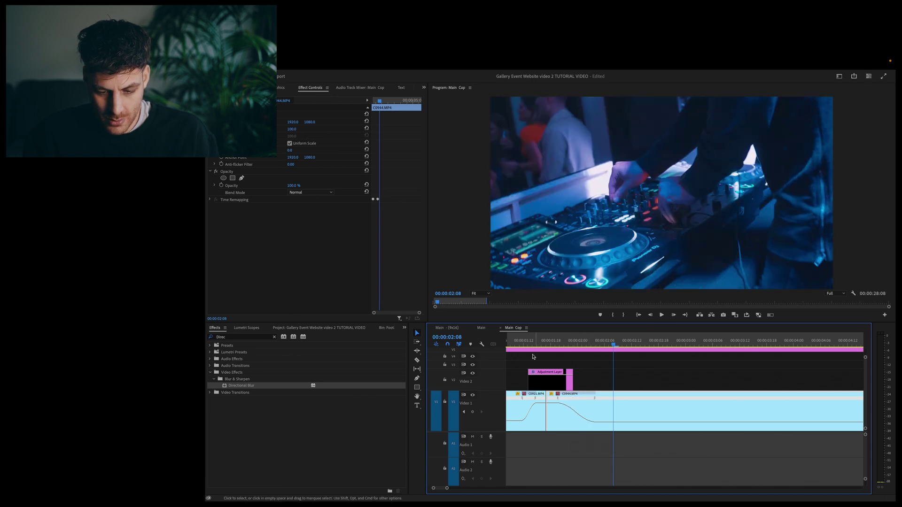
click(522, 342)
key(space)
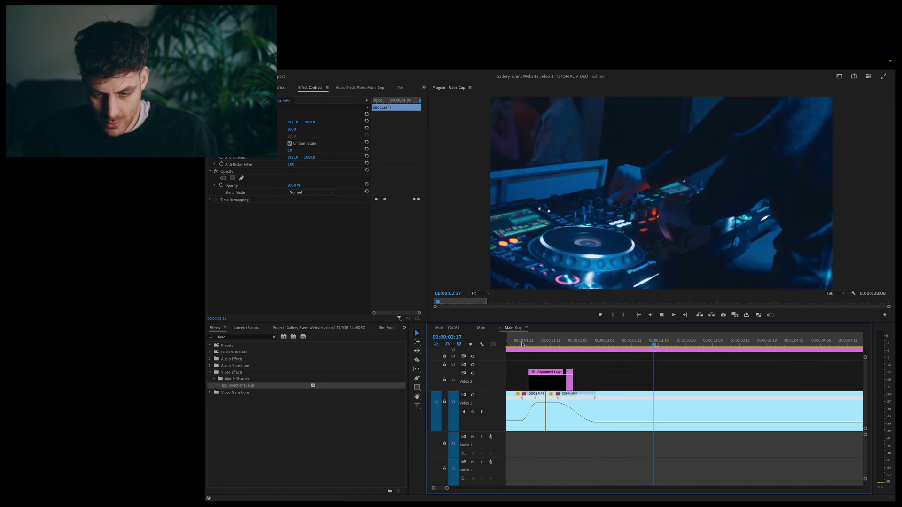
key(space)
- Raise the speed of the second clip's section after the ramp slightly and play back the transition into it
scroll(556, 372, down, 5)
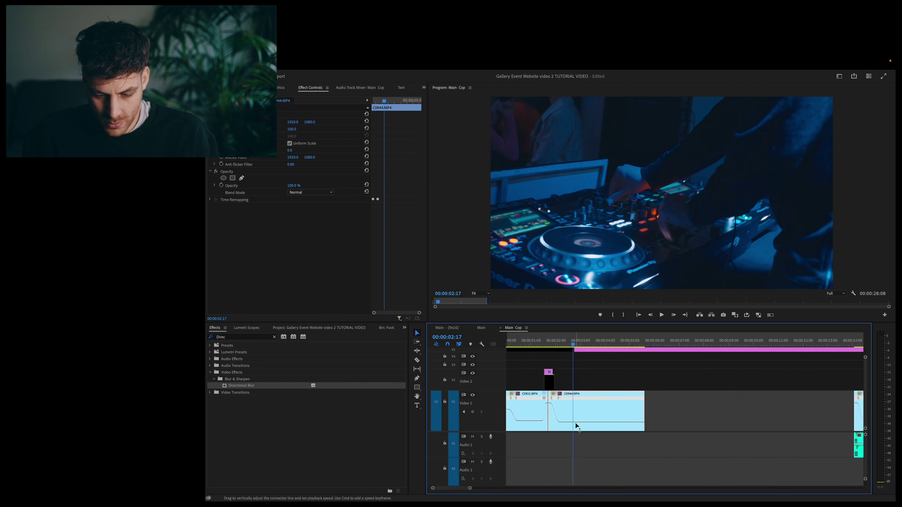
drag(577, 423, 578, 419)
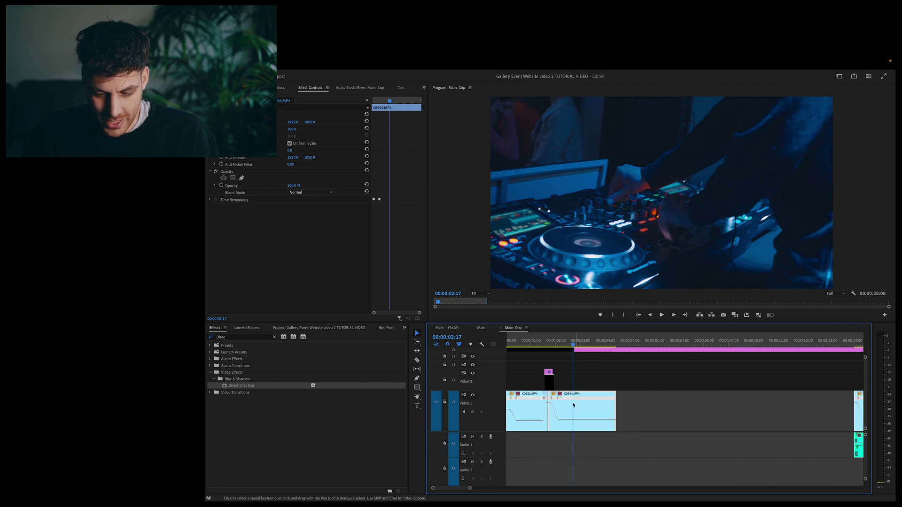
click(536, 345)
key(space)
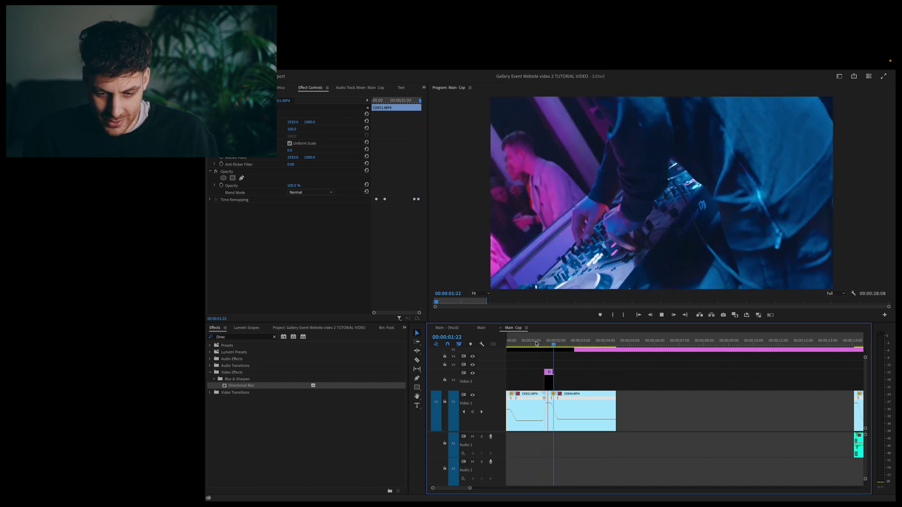
click(536, 345)
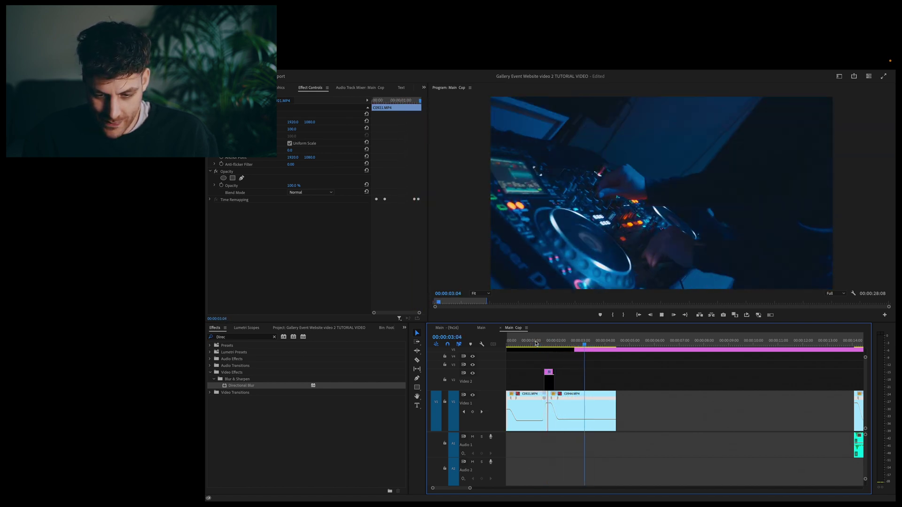
key(space)
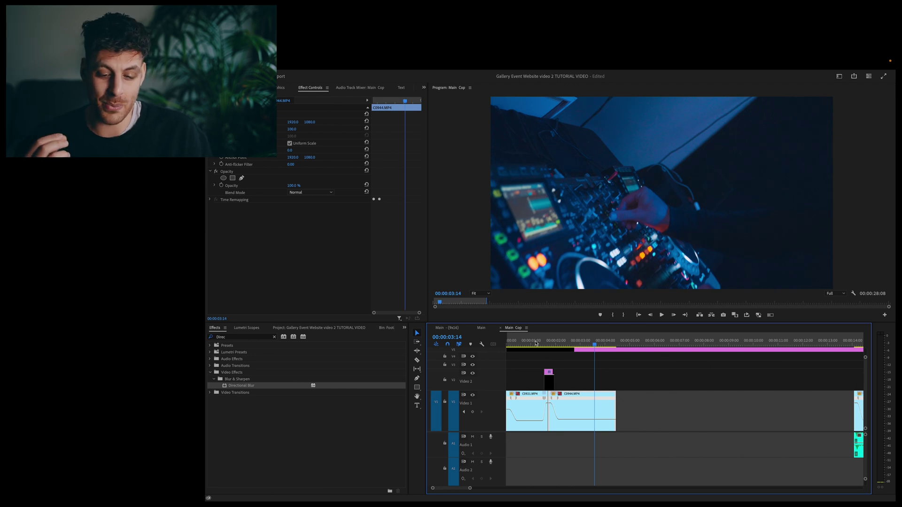